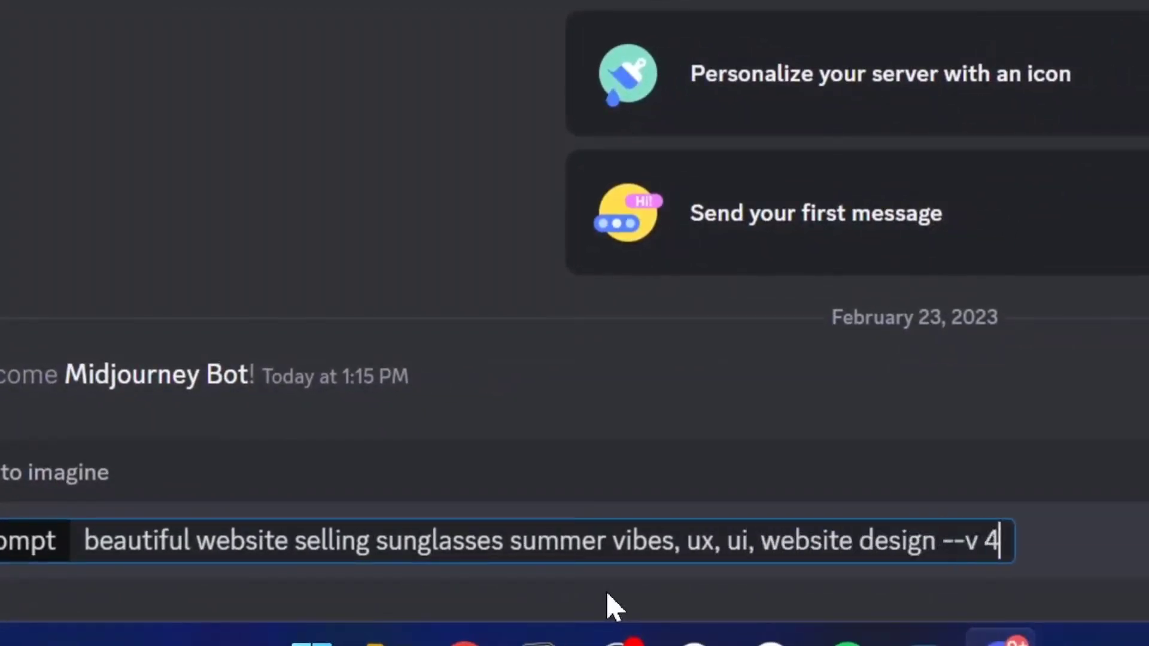
Generate Midjourney designs for "beautiful website selling sunglasses summer vibes, ux, ui, website design --v 4" and close the enlarged preview
key(Return)
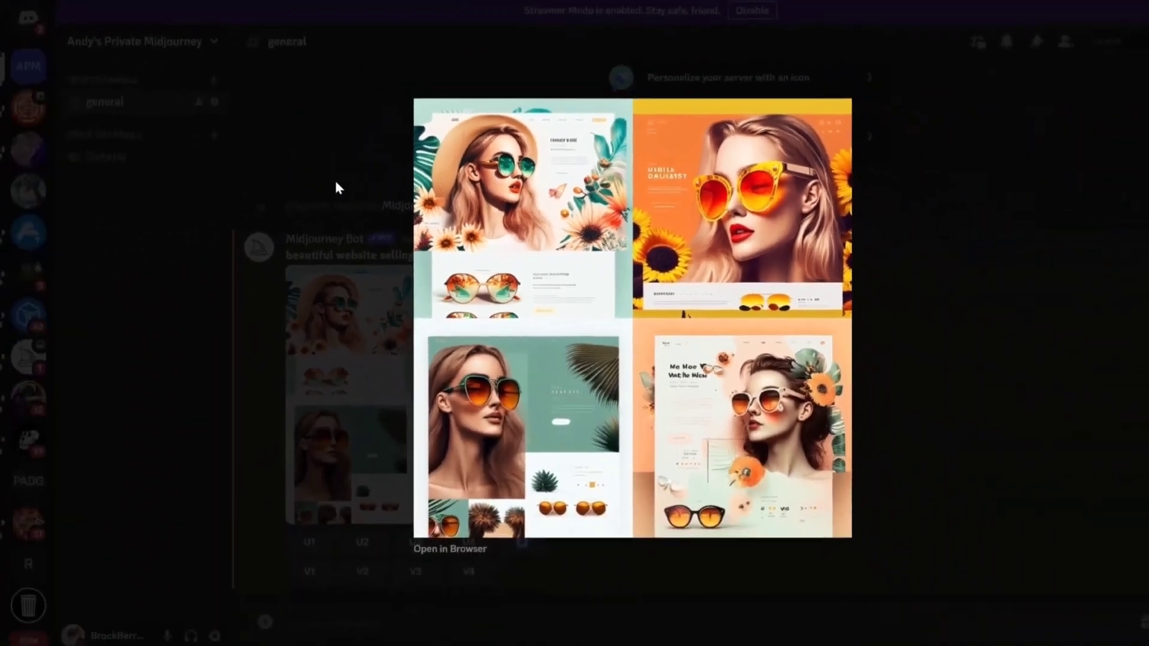
click(329, 172)
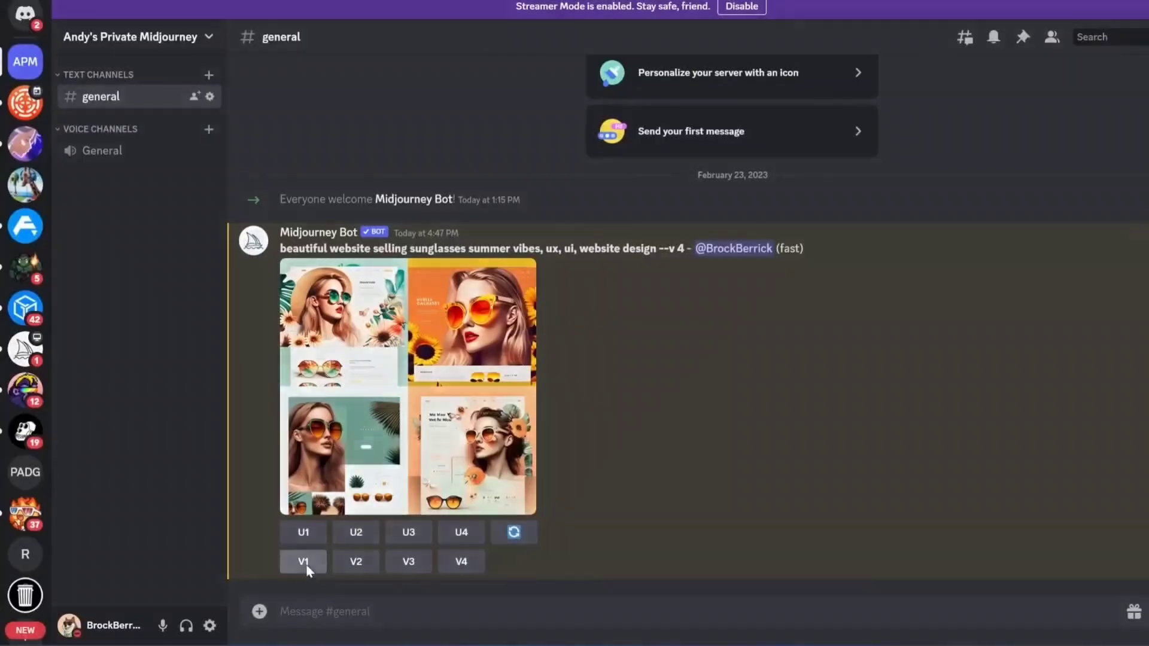
Create variations of the first sunglasses website design and upscale the second variation
click(303, 563)
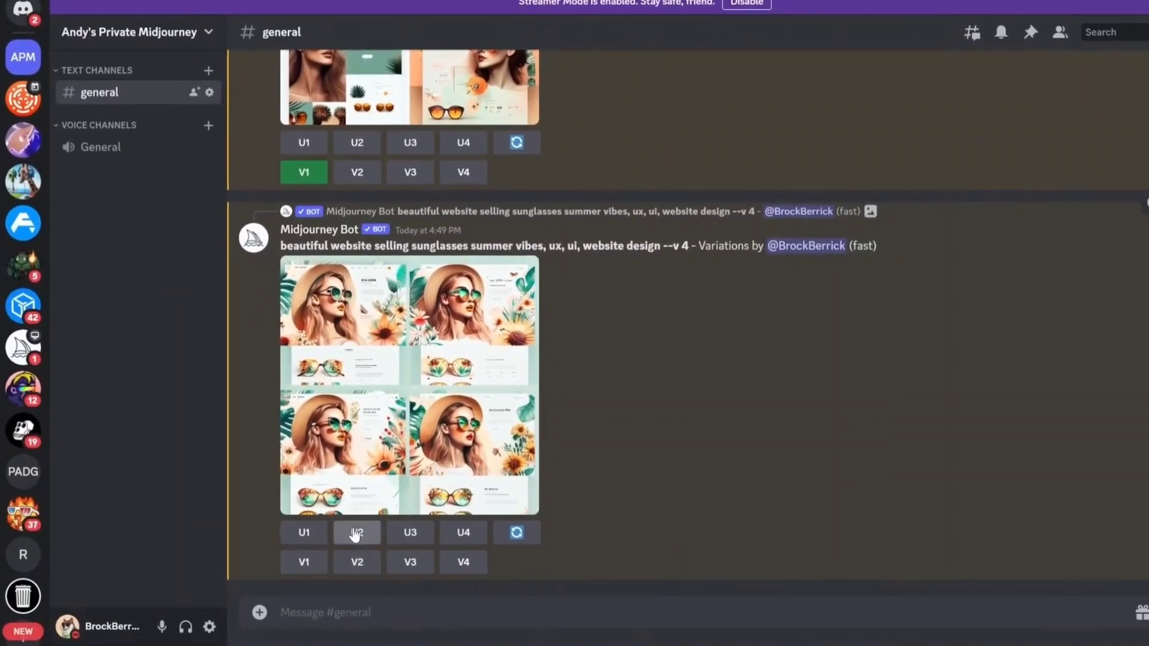
click(356, 533)
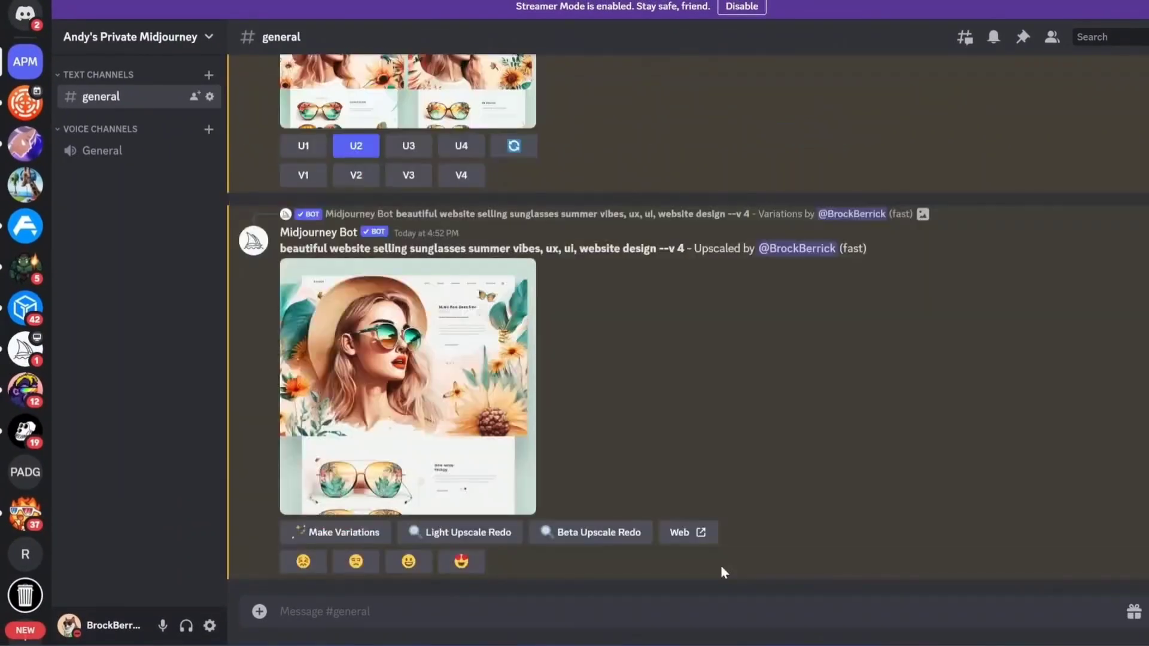
Open the upscaled sunglasses design in the browser and save the image to the computer
click(501, 304)
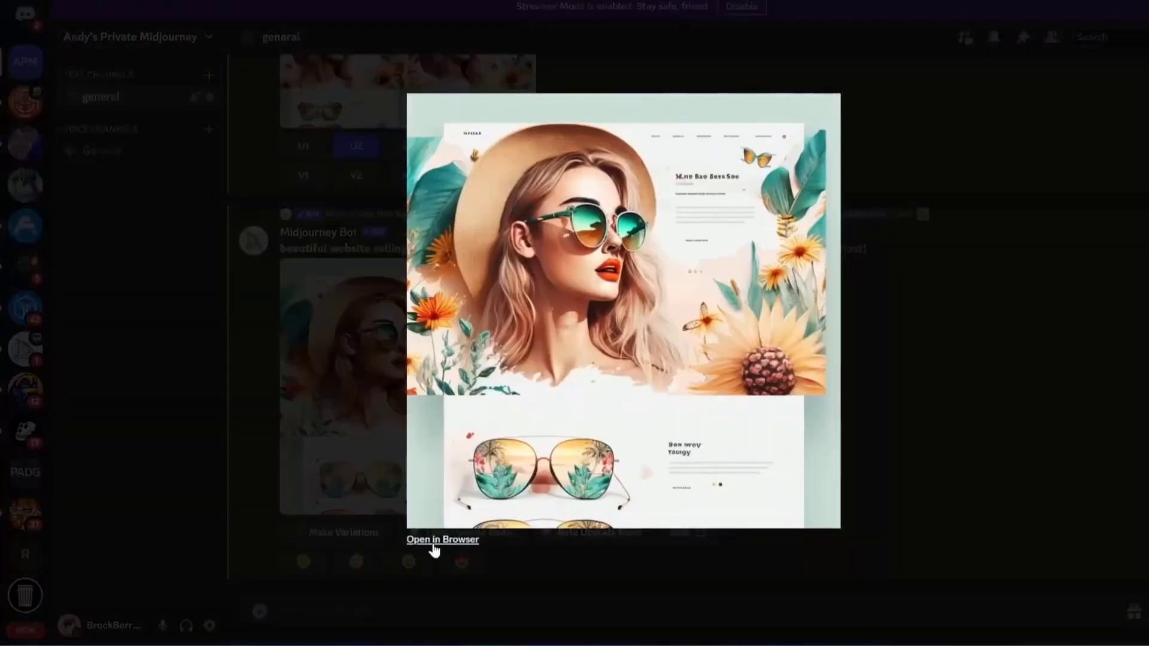
click(442, 540)
right_click(1003, 183)
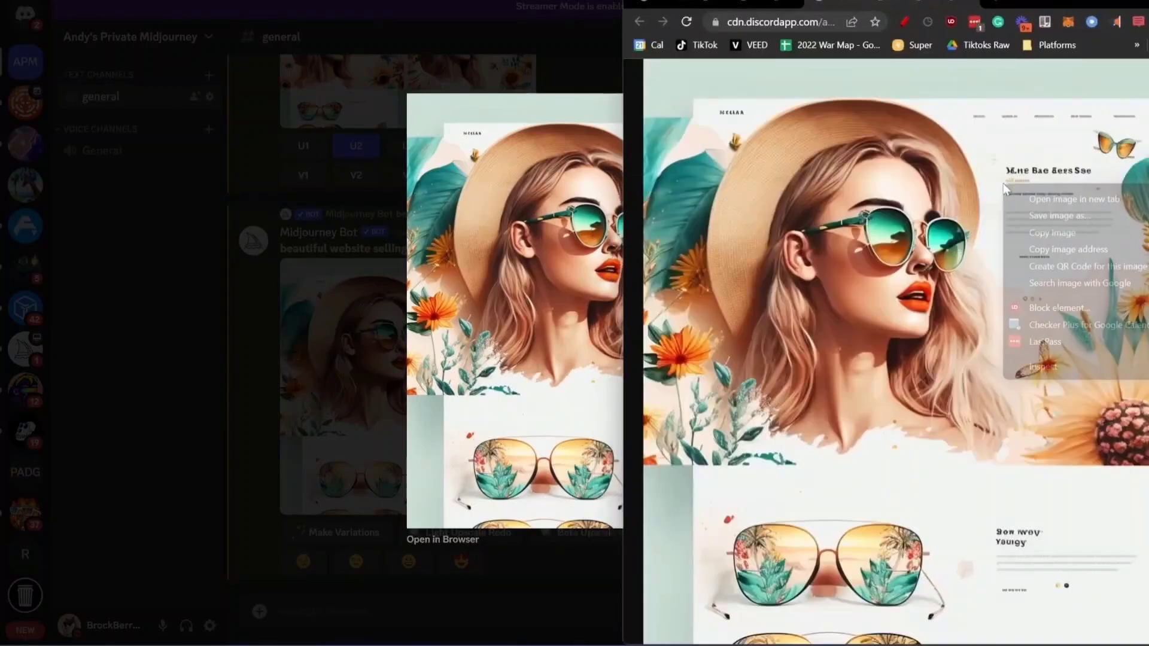
click(1057, 215)
key(Return)
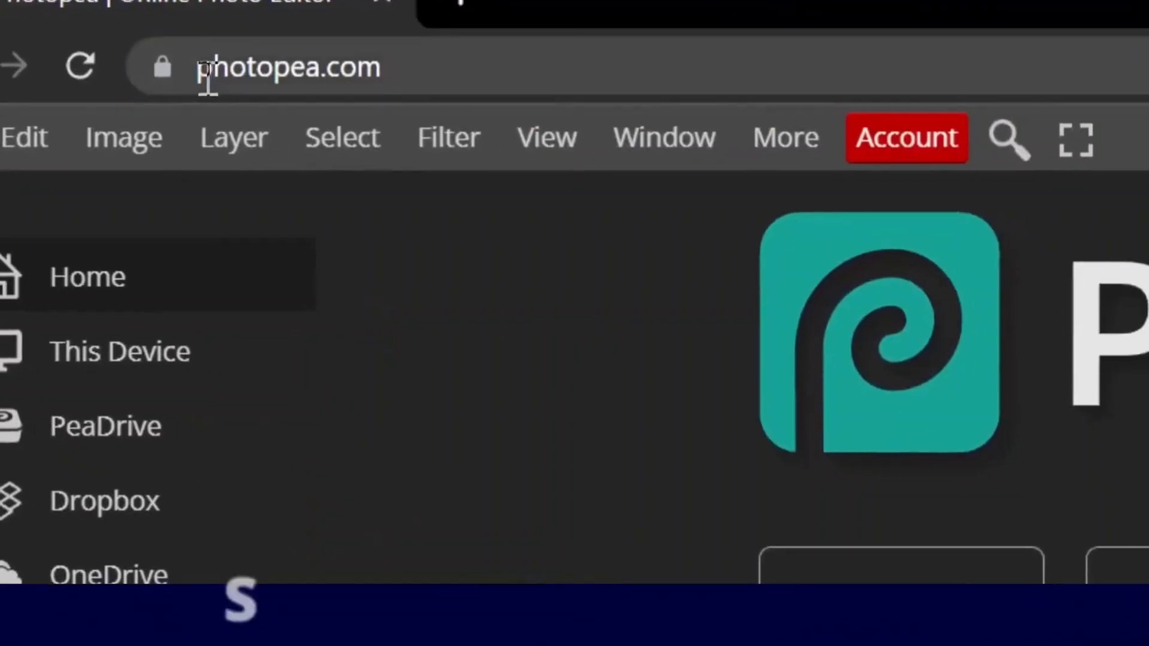
Switch to Photopea at photopea.com and open the saved sunglasses design image
drag(205, 71, 362, 73)
drag(282, 75, 302, 76)
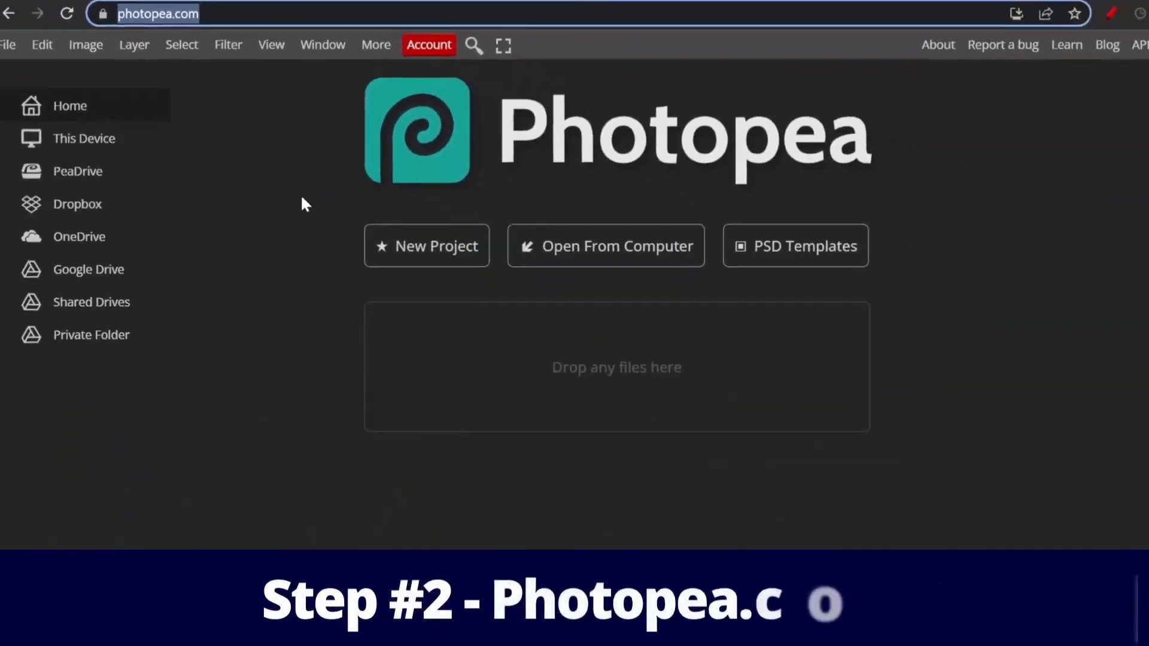
click(335, 331)
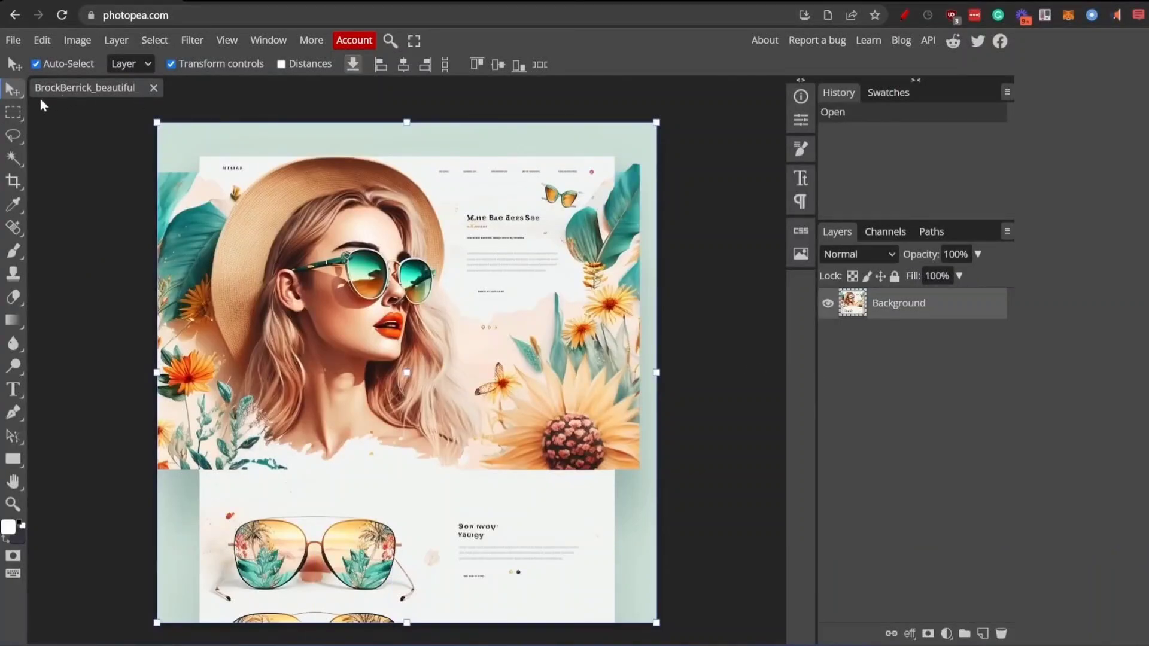
Select the hero area with a rectangle about 850 by 623 px and extend the selection around the hat using Polygonal Lasso Select
click(42, 102)
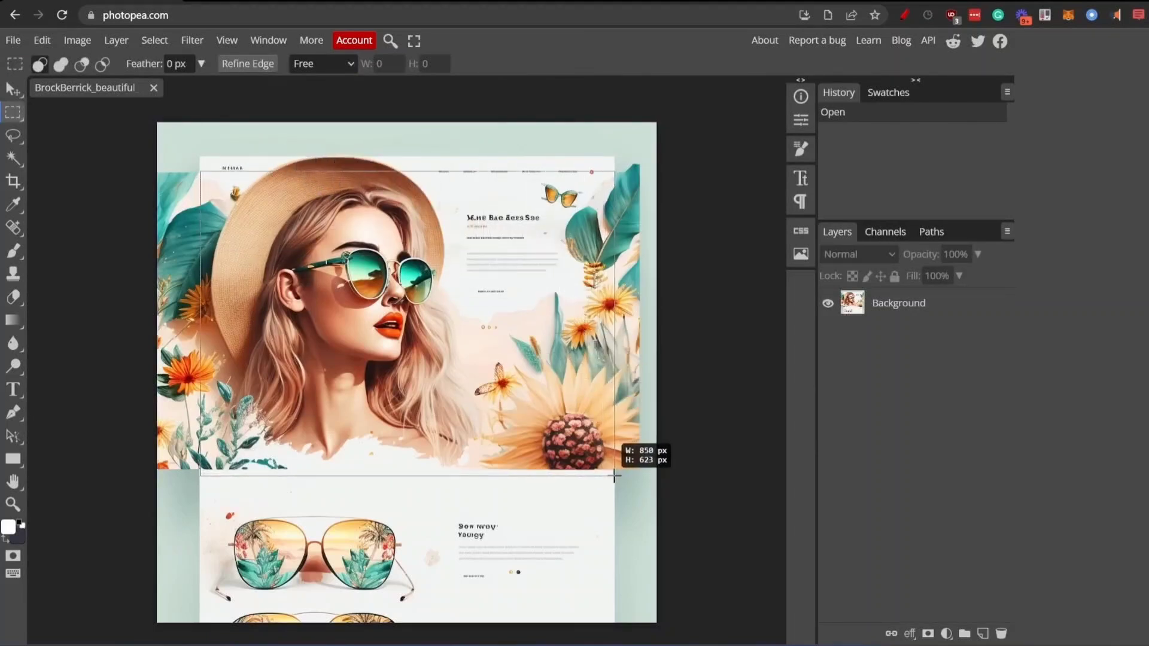
drag(614, 476, 614, 477)
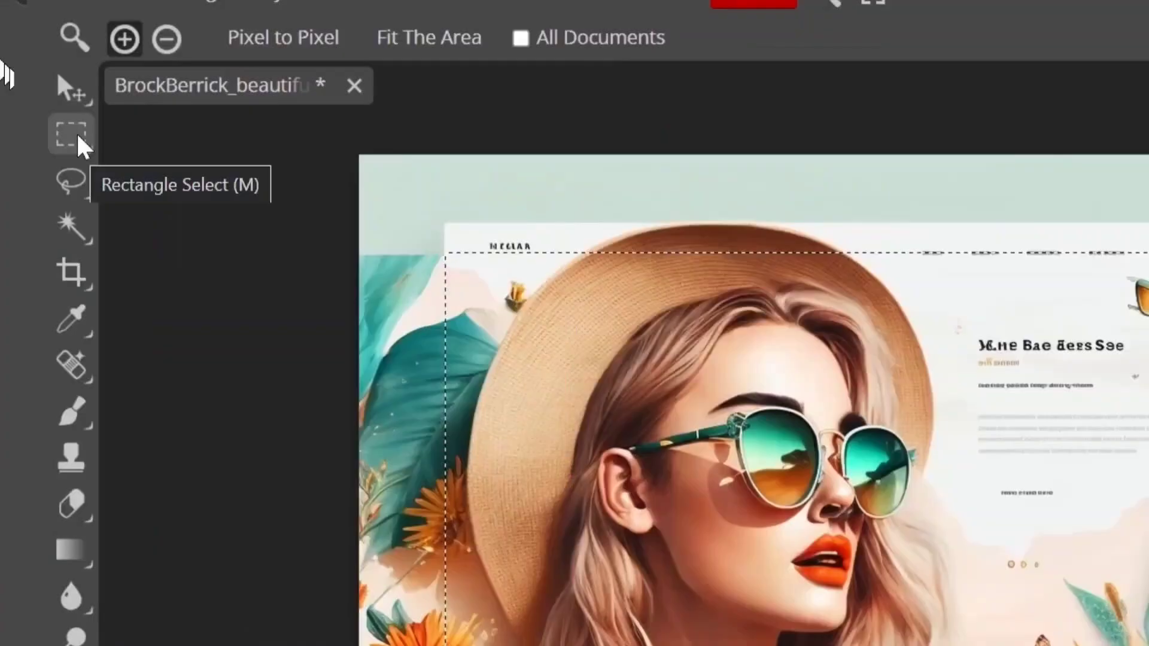
click(75, 159)
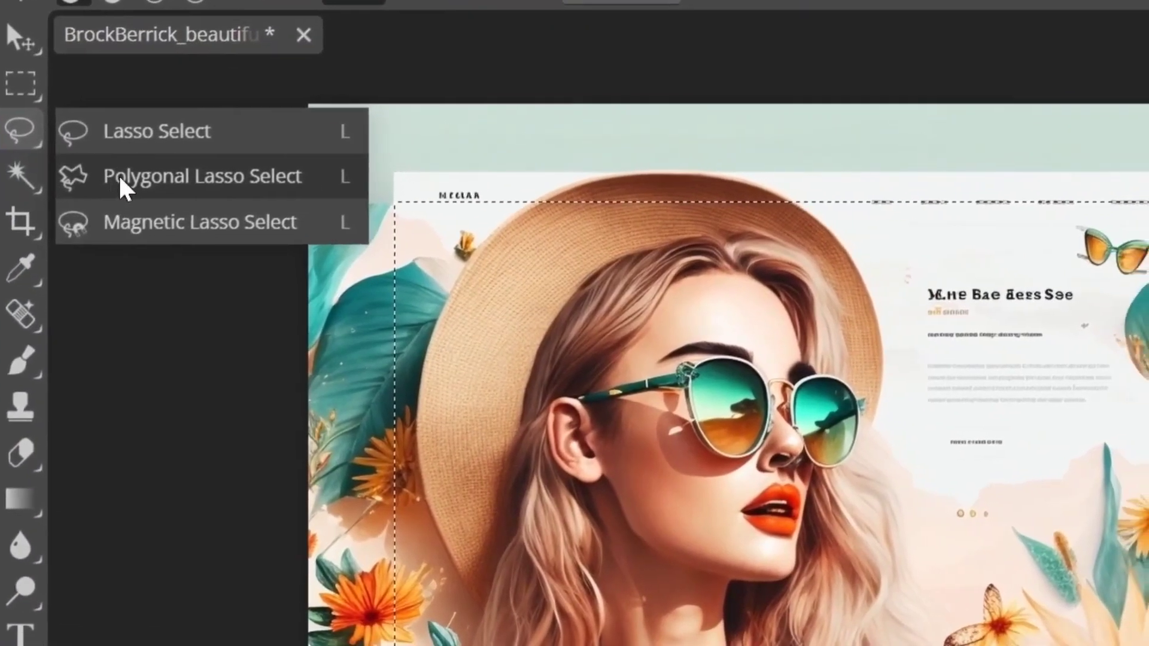
click(123, 188)
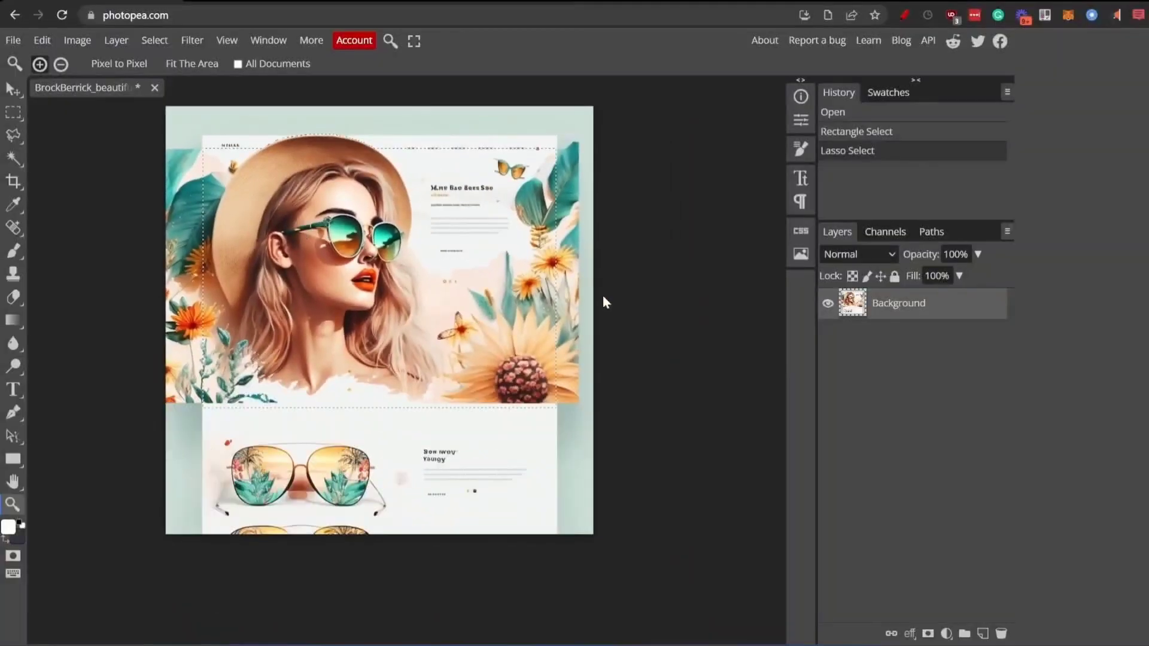
Copy the selected hero area to a new layer and hide the Background layer
key(ctrl+j)
click(828, 334)
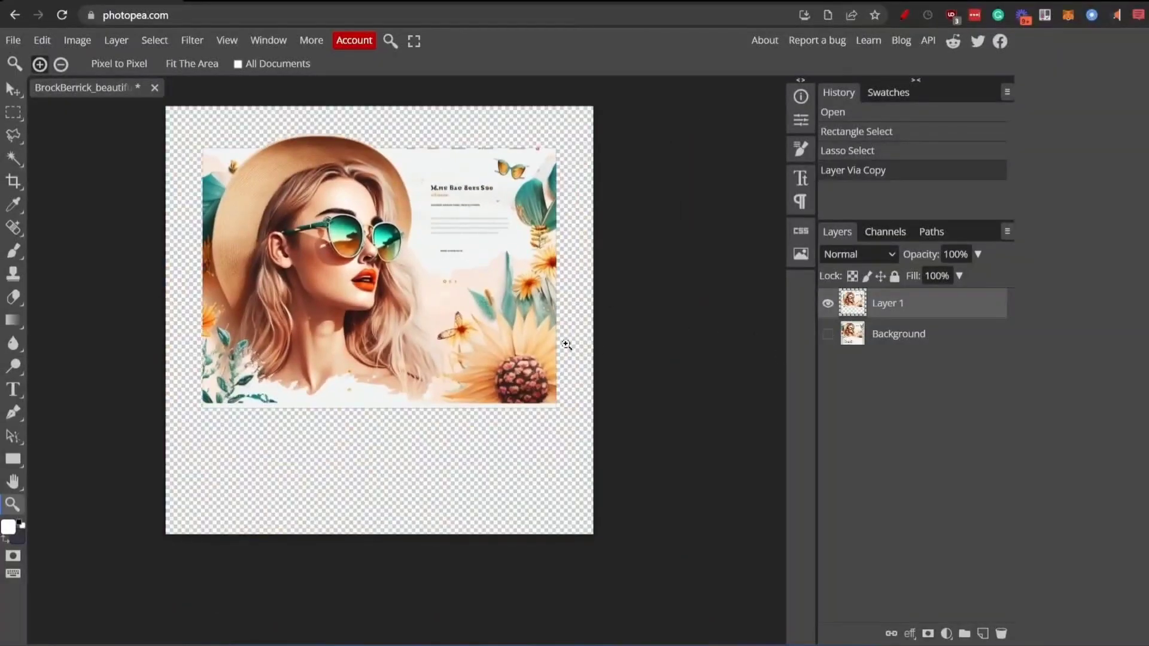
Remove the placeholder text and the small floating sunglasses beside the woman with the Spot Healing Brush
drag(441, 155, 476, 141)
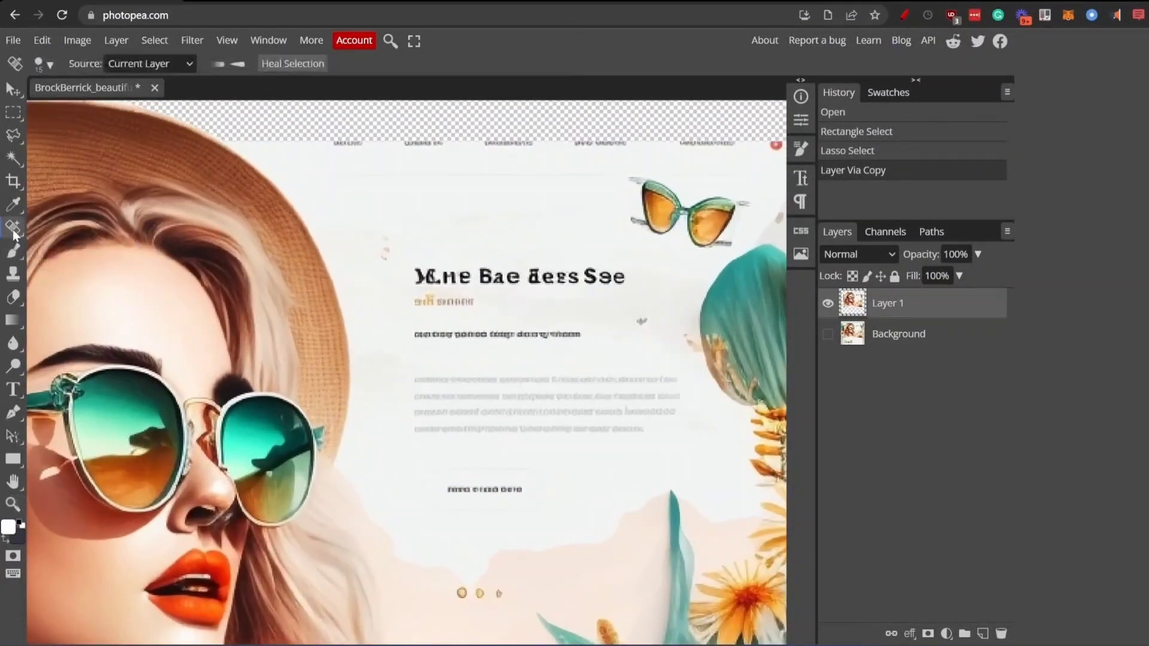
drag(576, 242, 619, 228)
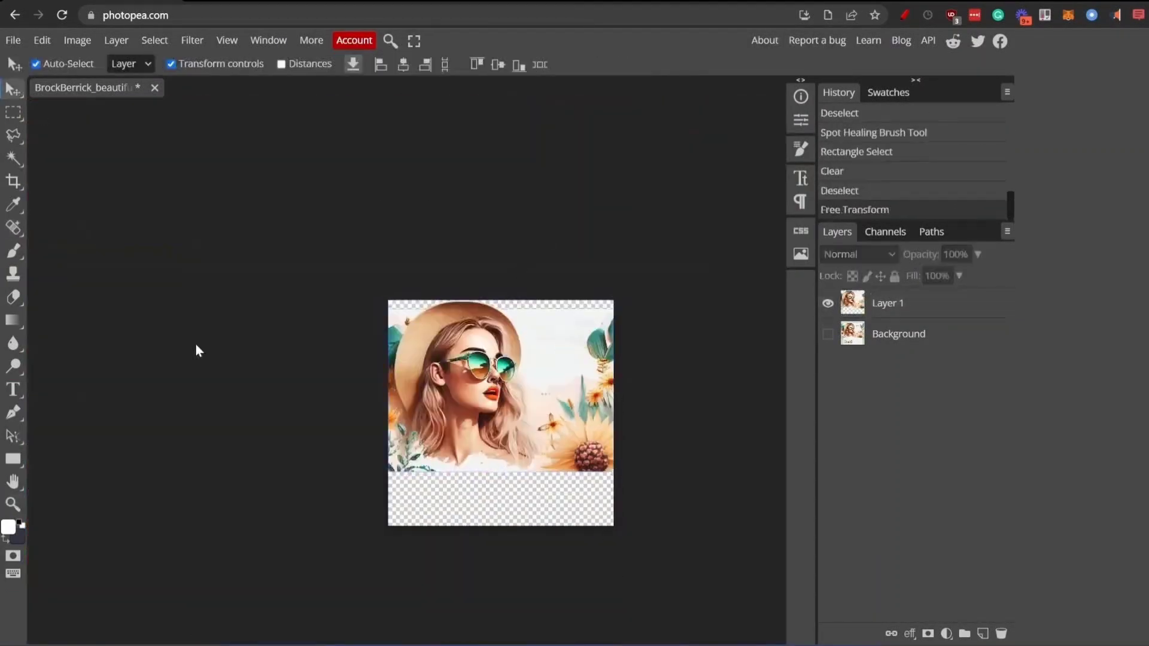
Export the cleaned-up hero image as a PNG and save it
key(c)
click(13, 41)
mouse_move(40, 254)
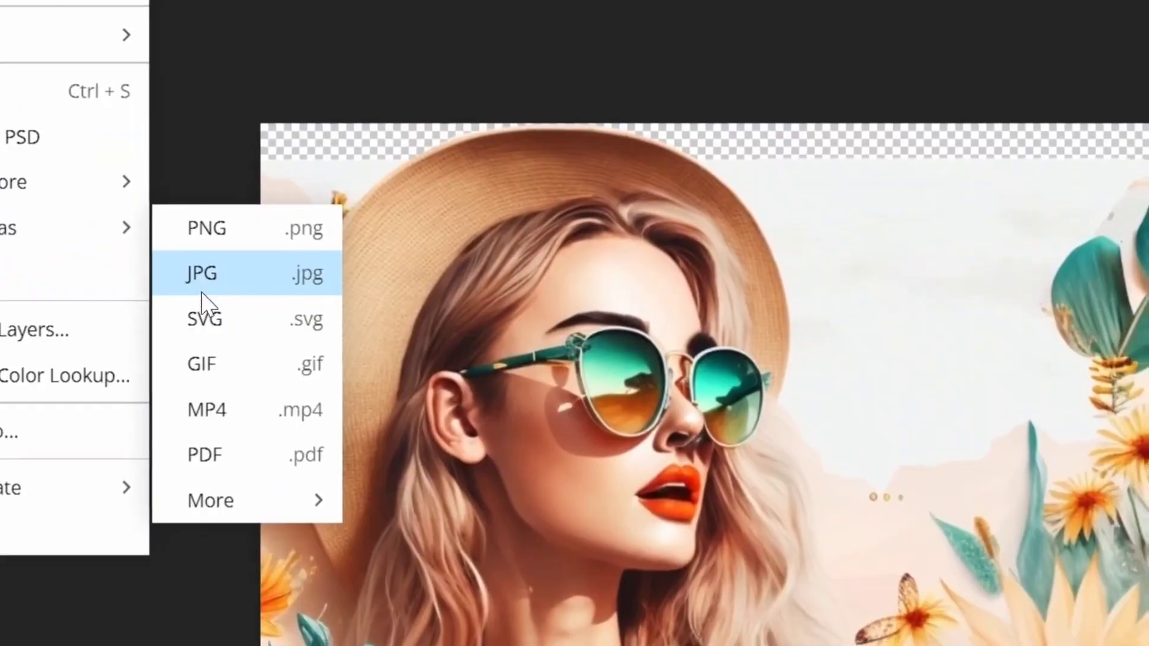
click(153, 255)
click(546, 314)
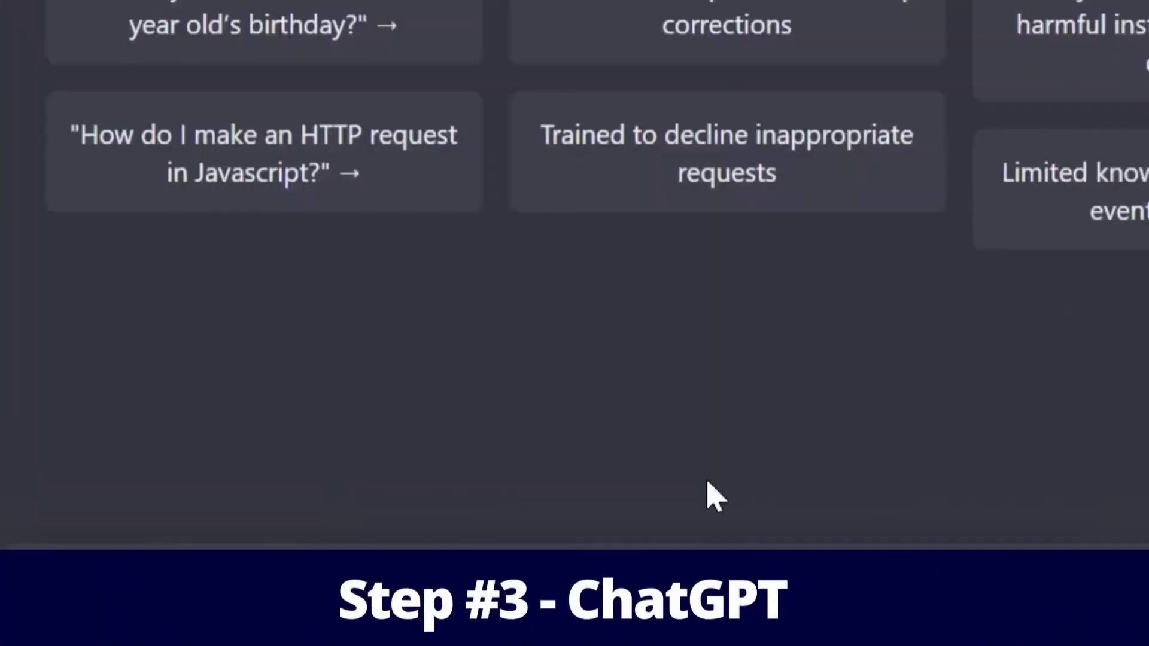
Ask ChatGPT to write a short hero title, tagline and CTA for the sunglasses website
text(Write a short hero title, tagline and CTA)
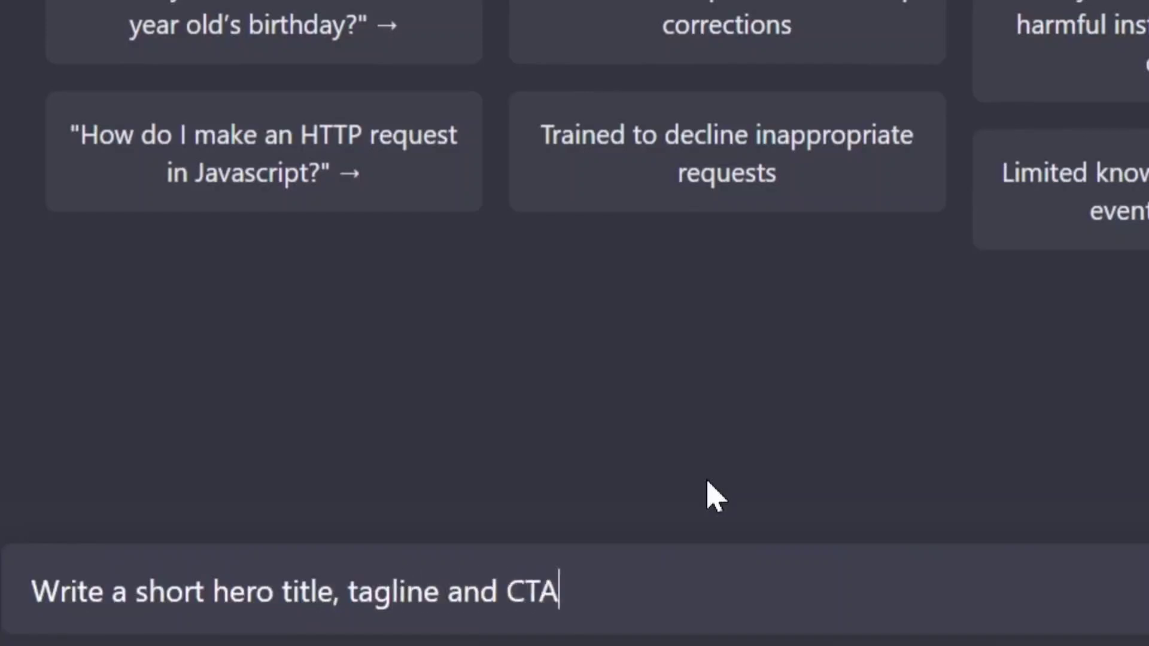
key(Return)
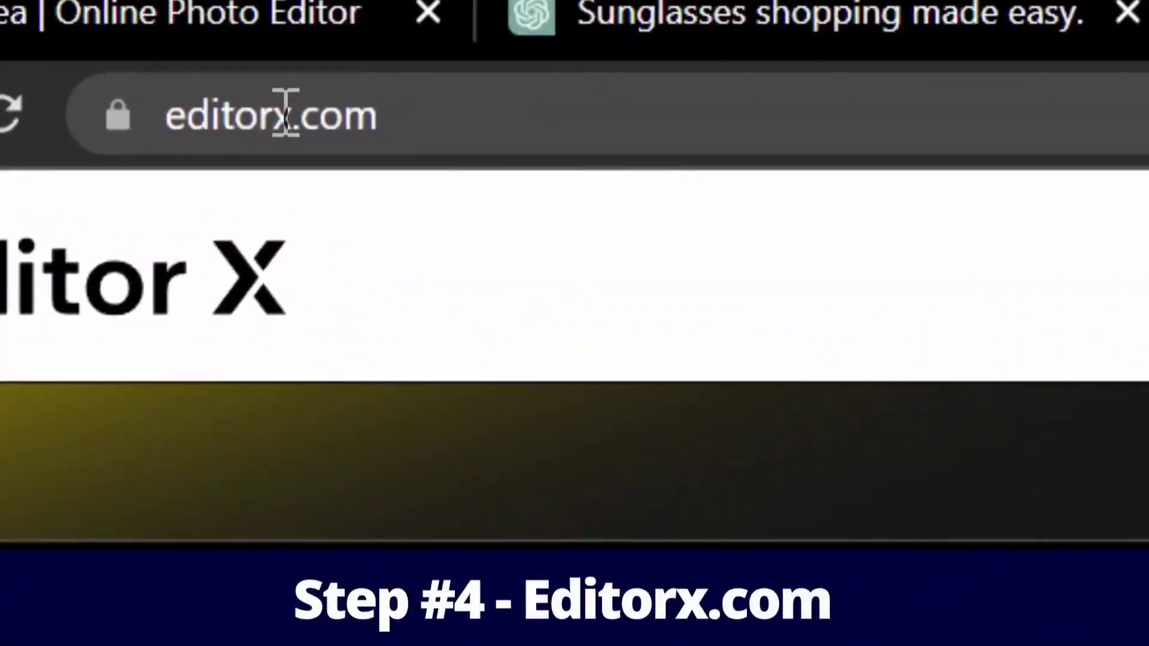
In Editor X, start a new site from the Blank Canvas, answering Other for workplace and Myself for whom websites are built
scroll(826, 359, down, 15)
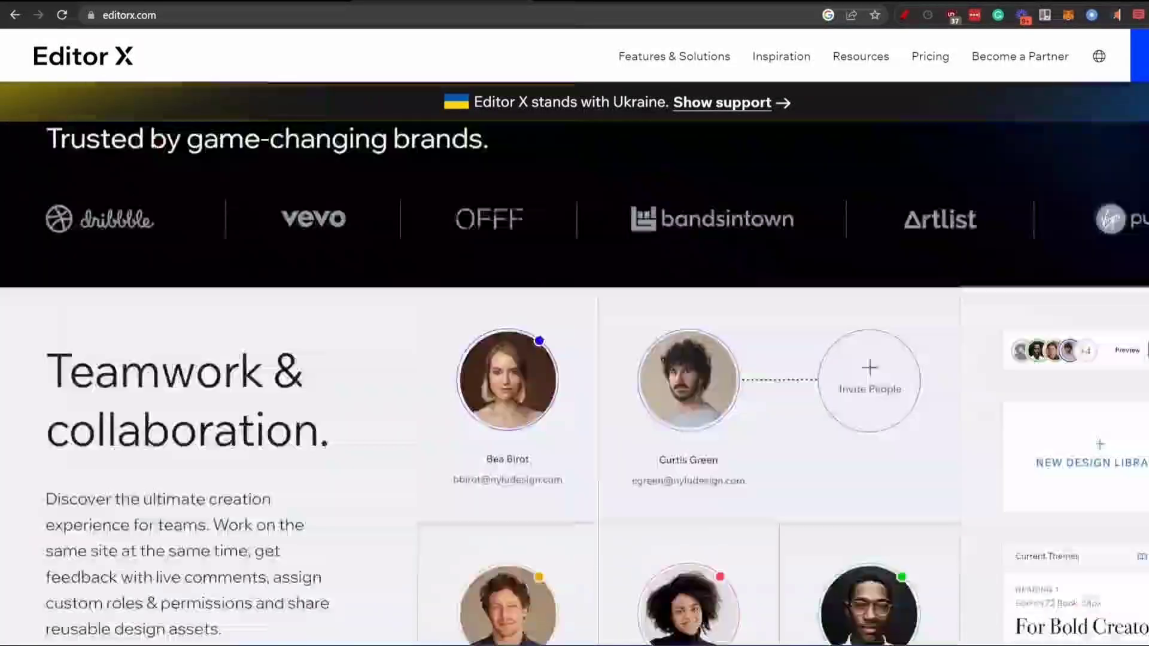
click(1140, 56)
click(832, 315)
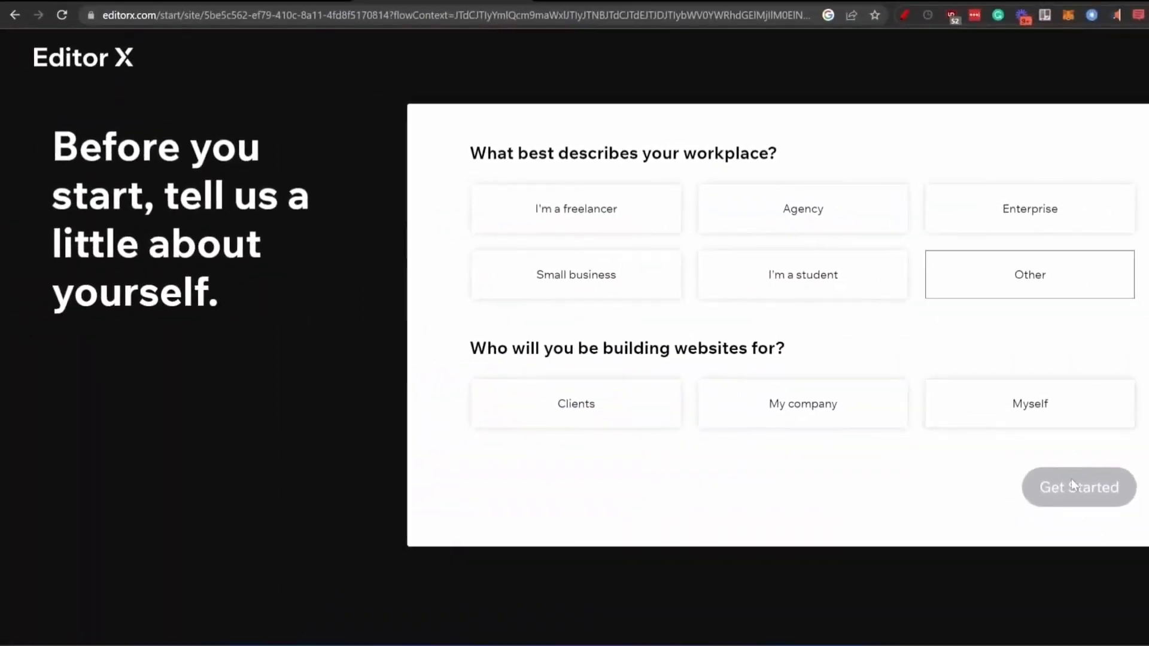
click(1026, 346)
click(1077, 433)
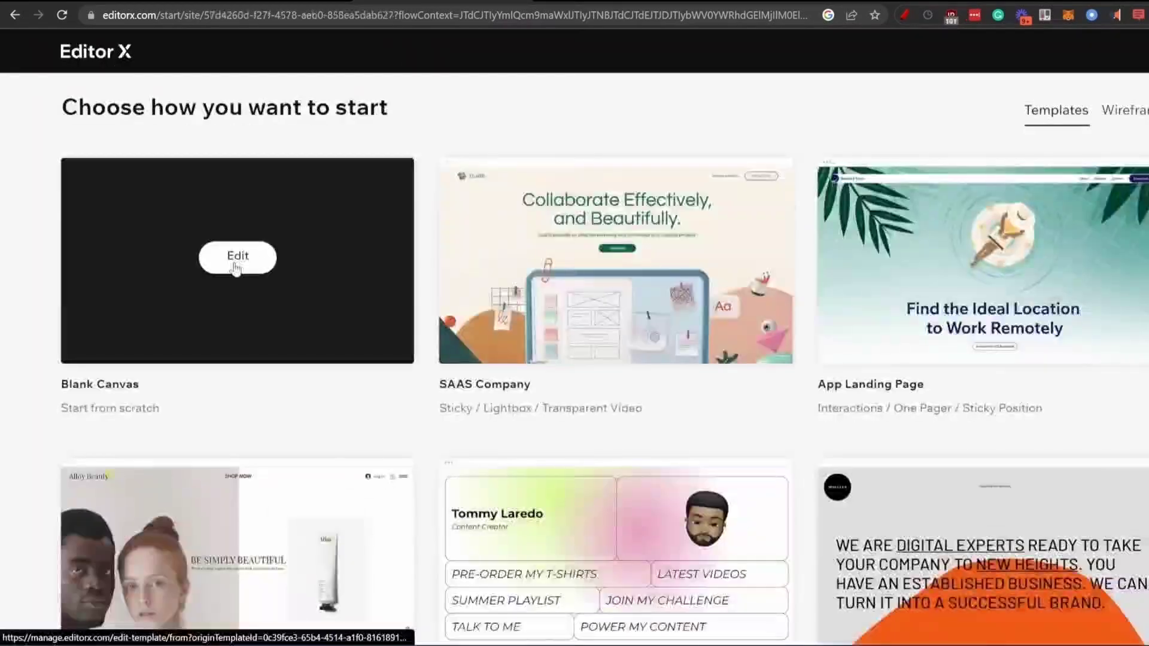
click(237, 265)
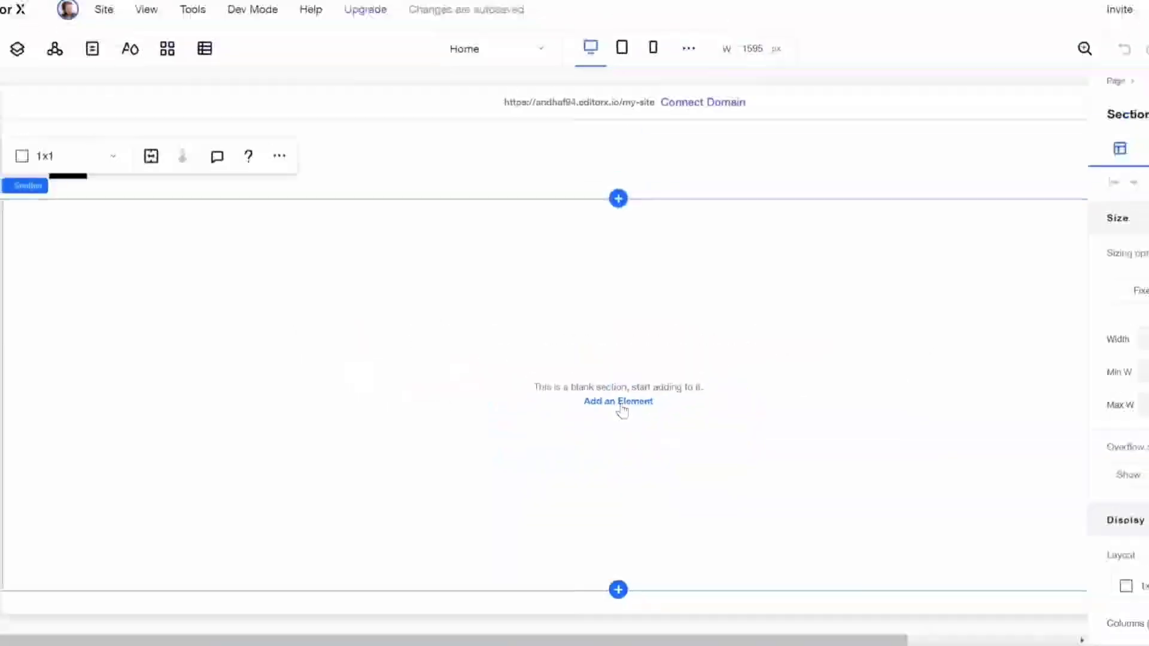
Add an image element to the blank section, replace its picture with the hero image and enlarge it to fill the section
click(621, 402)
drag(182, 291, 411, 375)
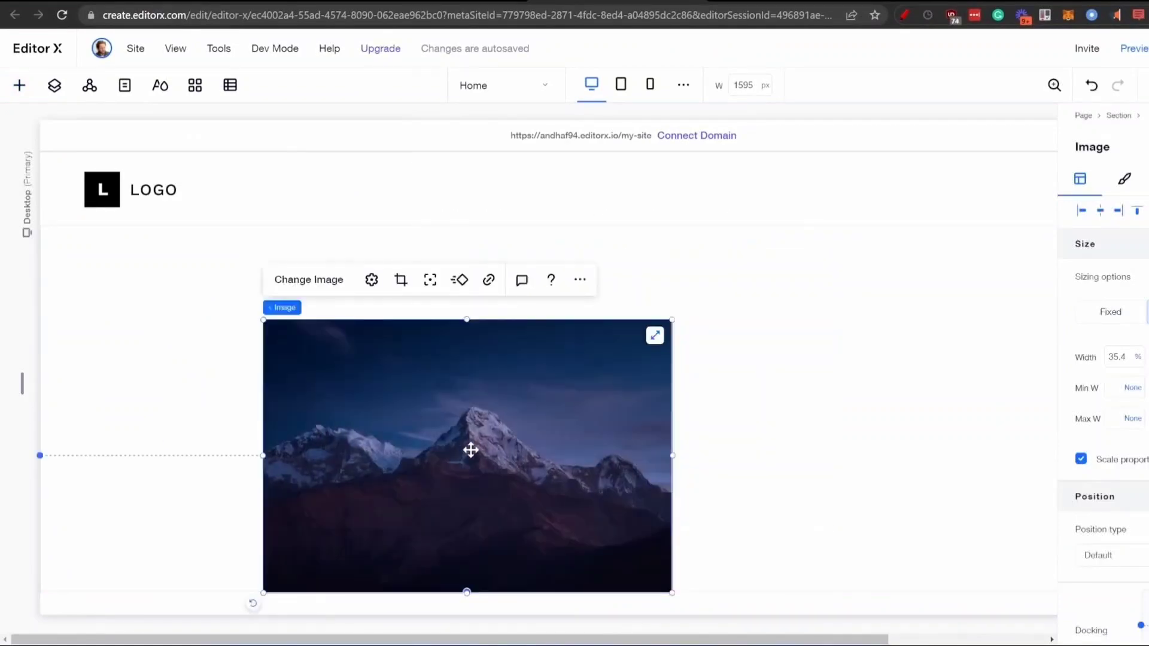
double_click(469, 449)
drag(1026, 615, 566, 205)
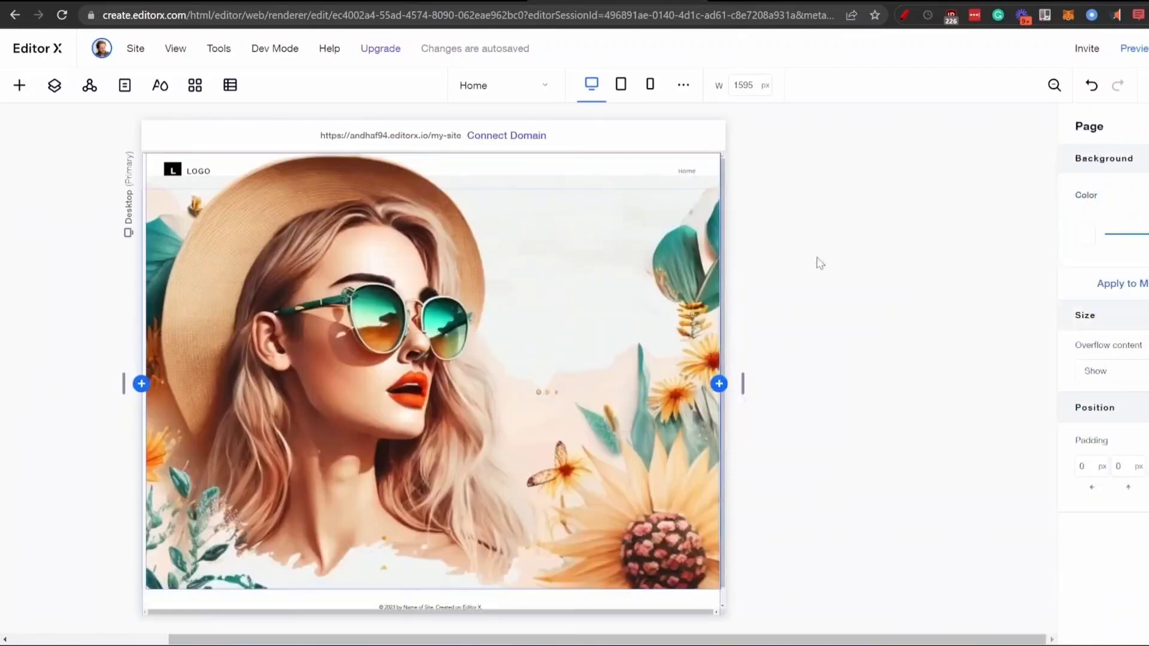
Add the title "See the World in a New Light" and a tan tagline "Experience the Ultimate Clarity and Style with Our Sunglasses" over the hero image
click(19, 85)
click(170, 197)
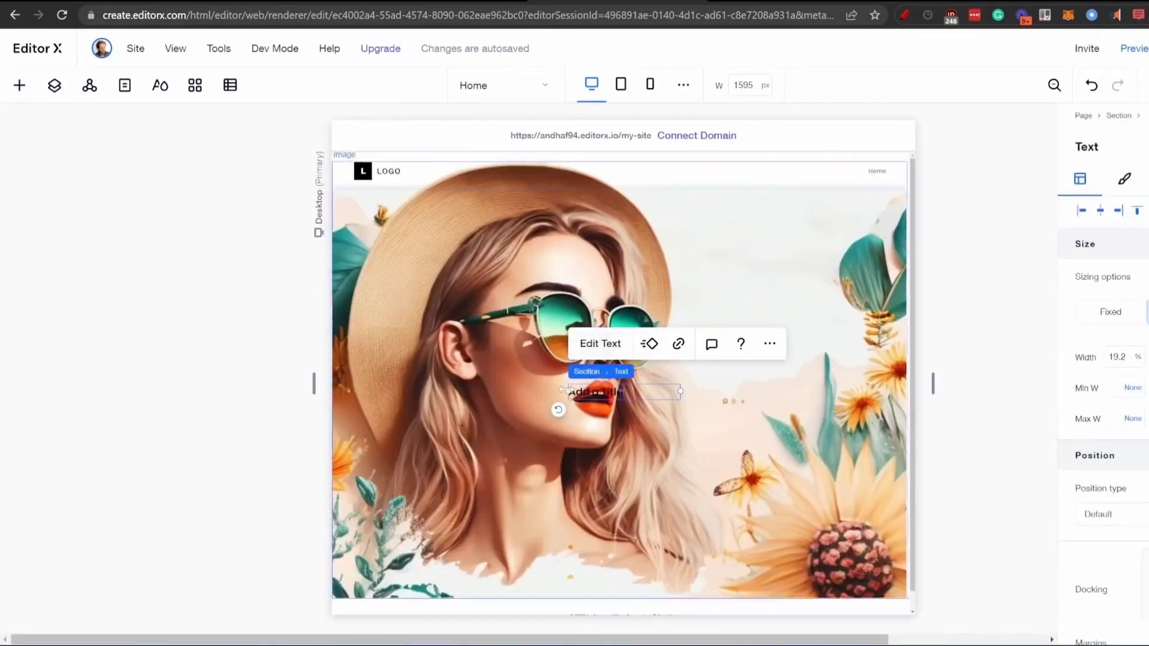
drag(538, 119, 625, 122)
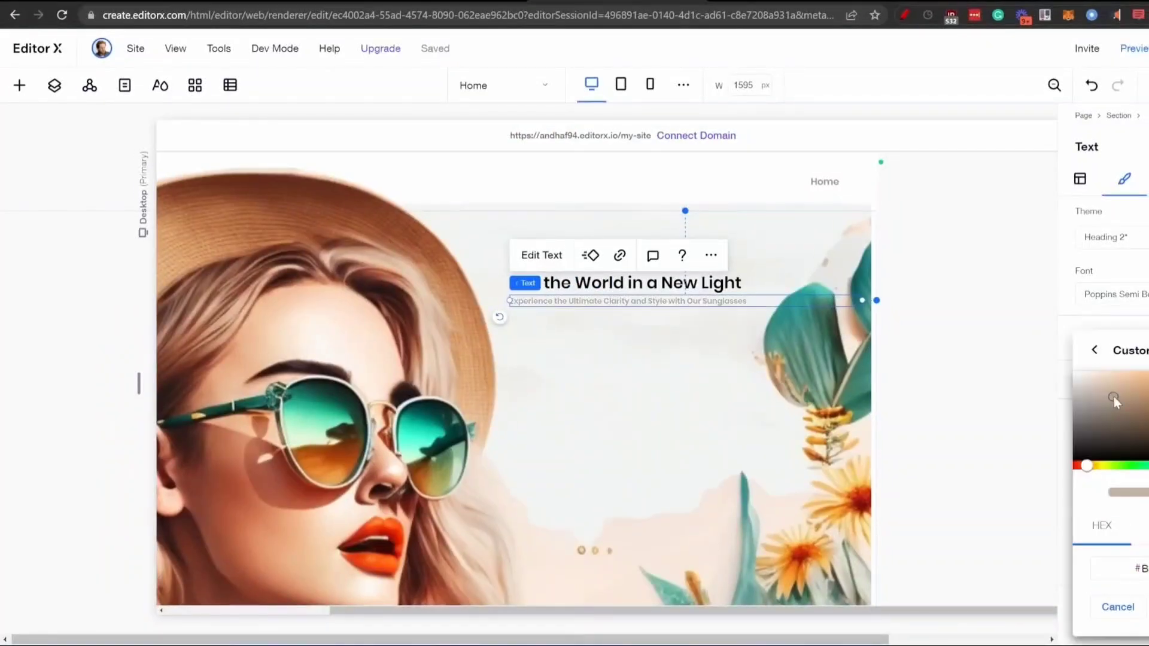
drag(1115, 397, 1134, 389)
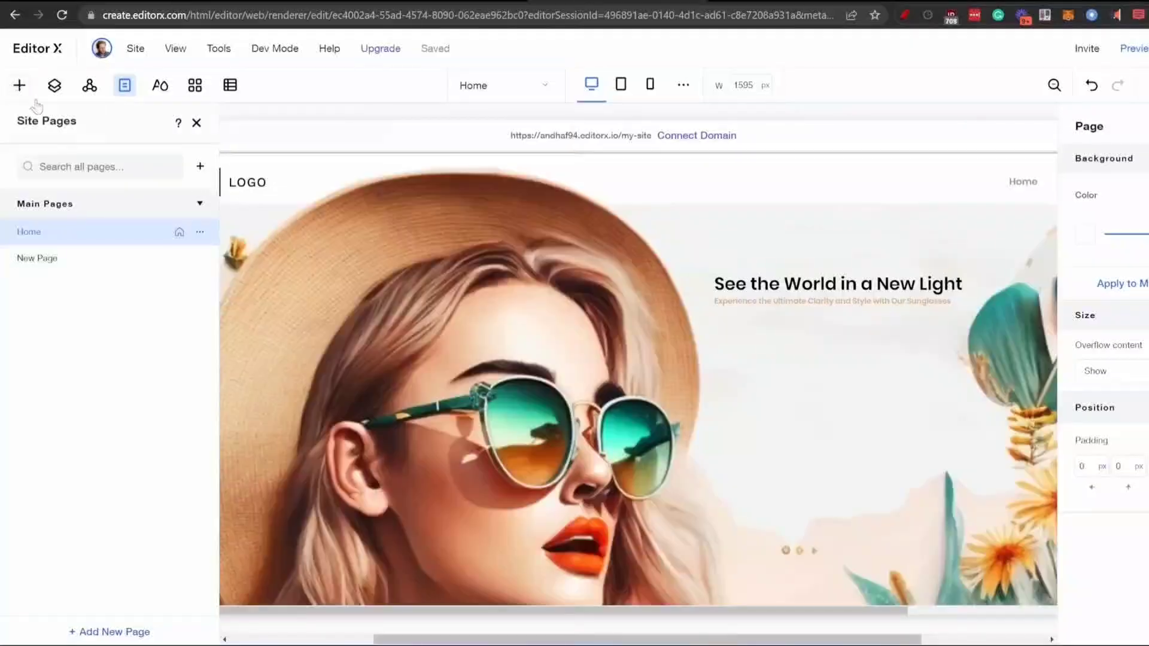
Add a rounded "Shop Now" button below the hero paragraph and give it a black border 1 px wide
click(19, 85)
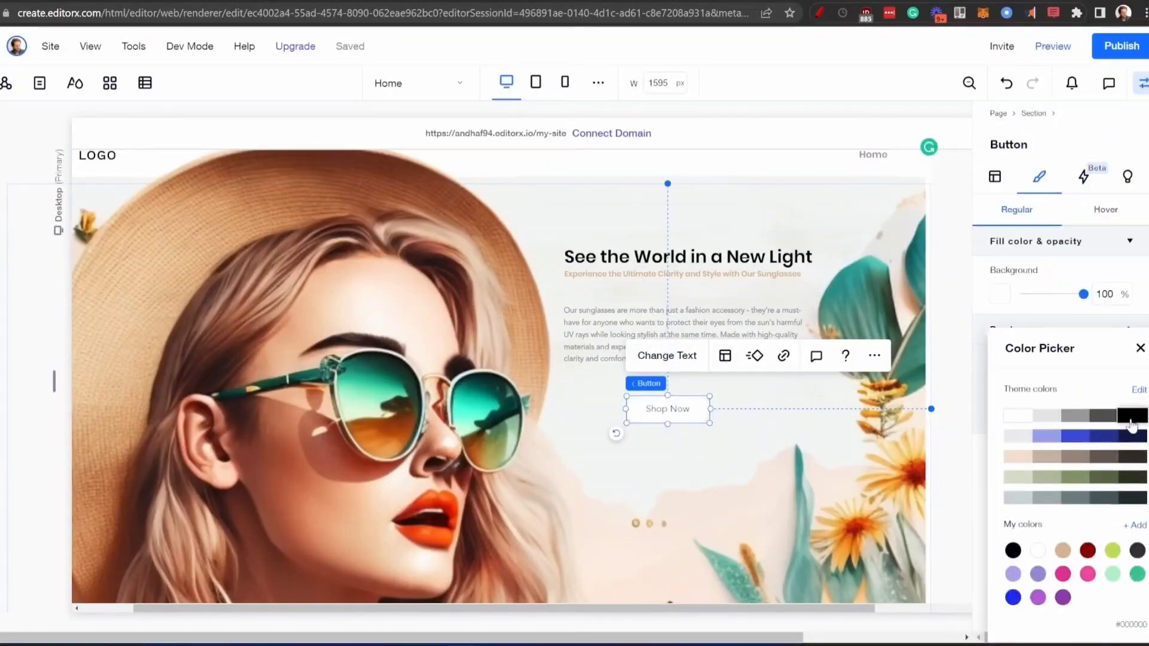
drag(994, 453, 1000, 453)
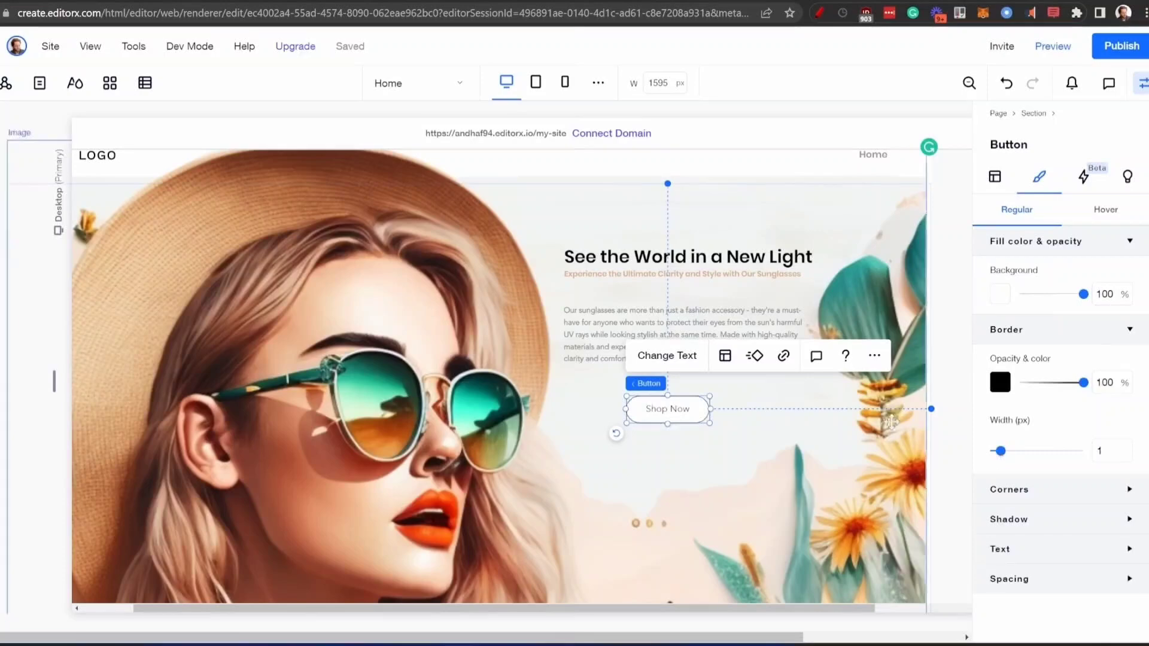
click(891, 422)
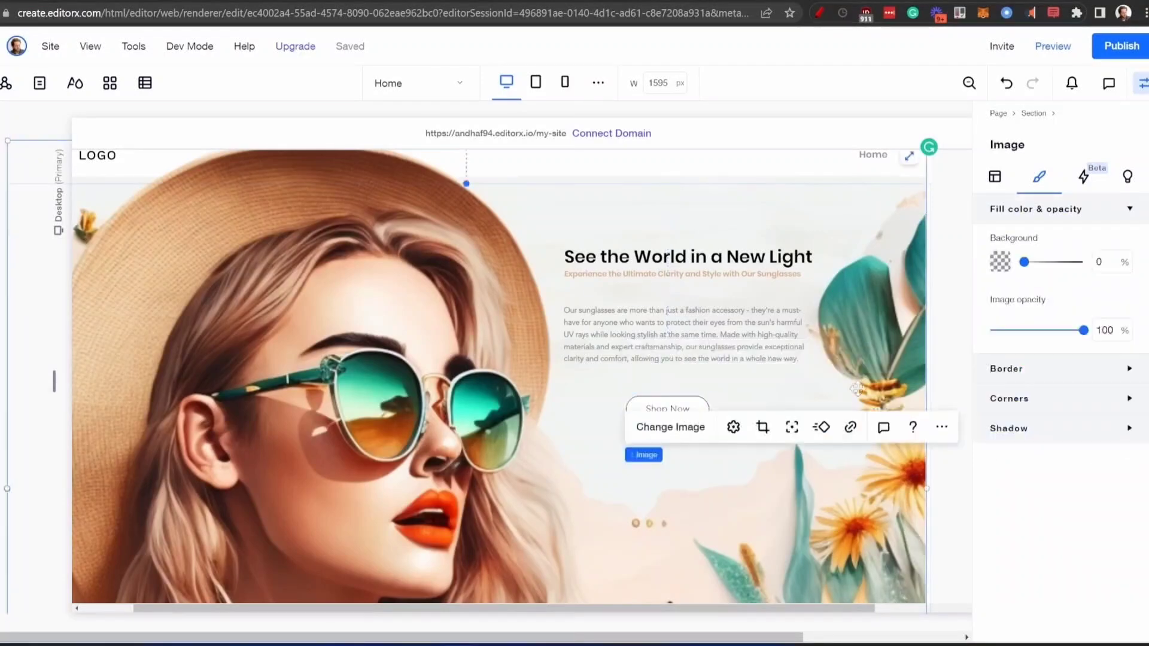
scroll(956, 407, down, 4)
scroll(958, 413, down, 1)
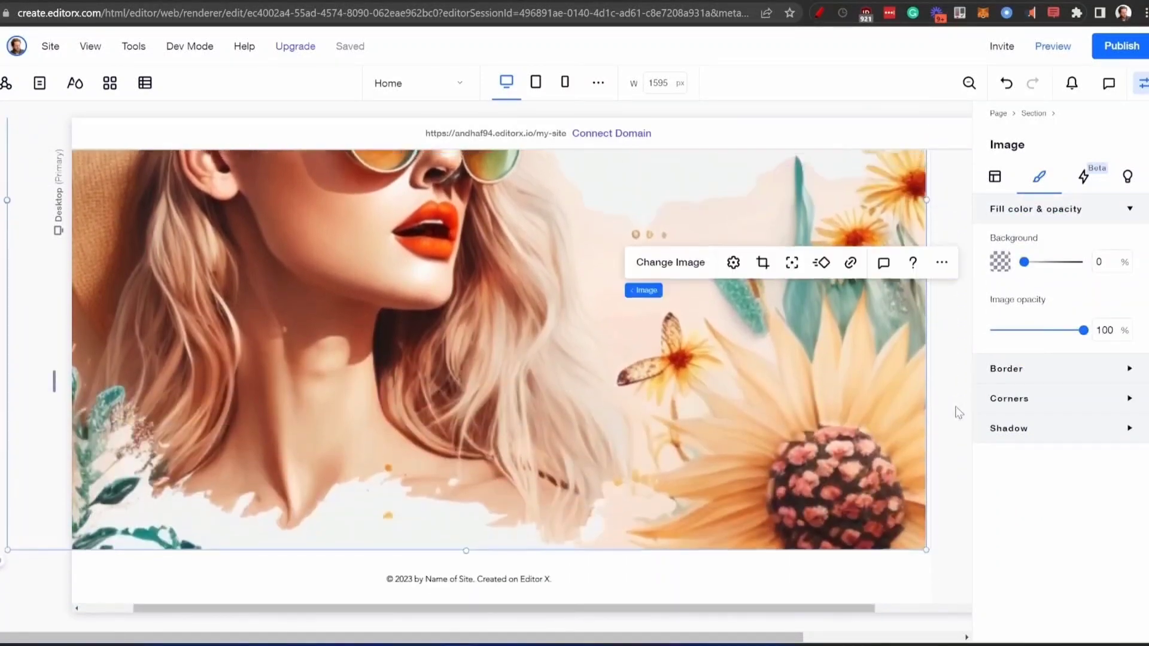
scroll(958, 413, up, 5)
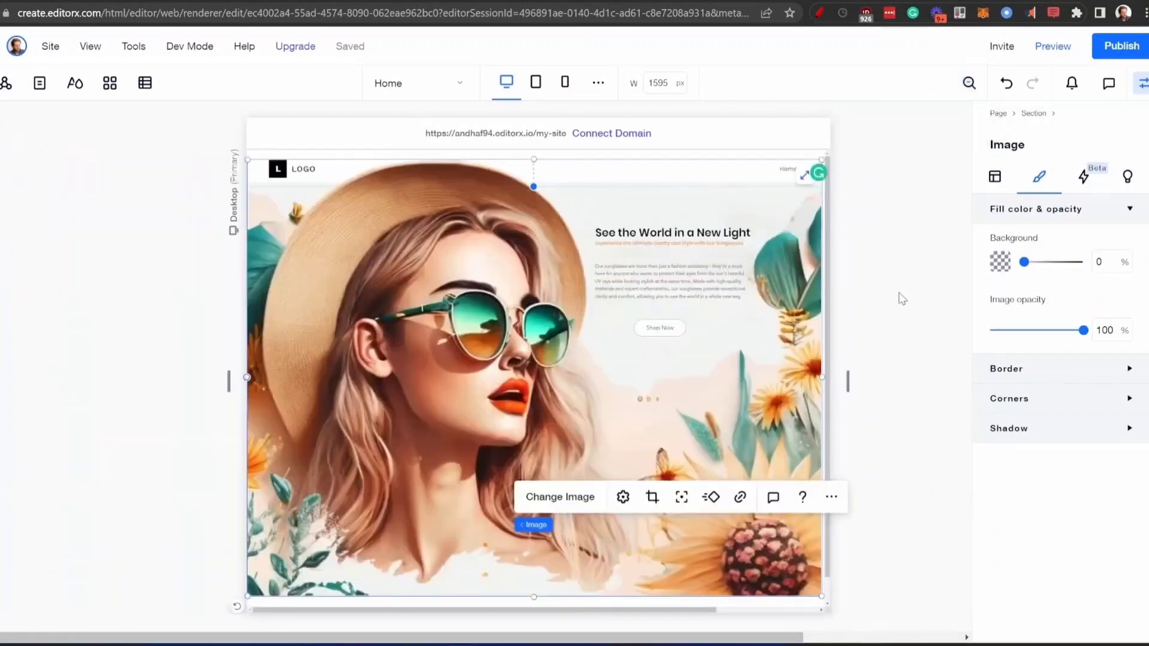
click(905, 306)
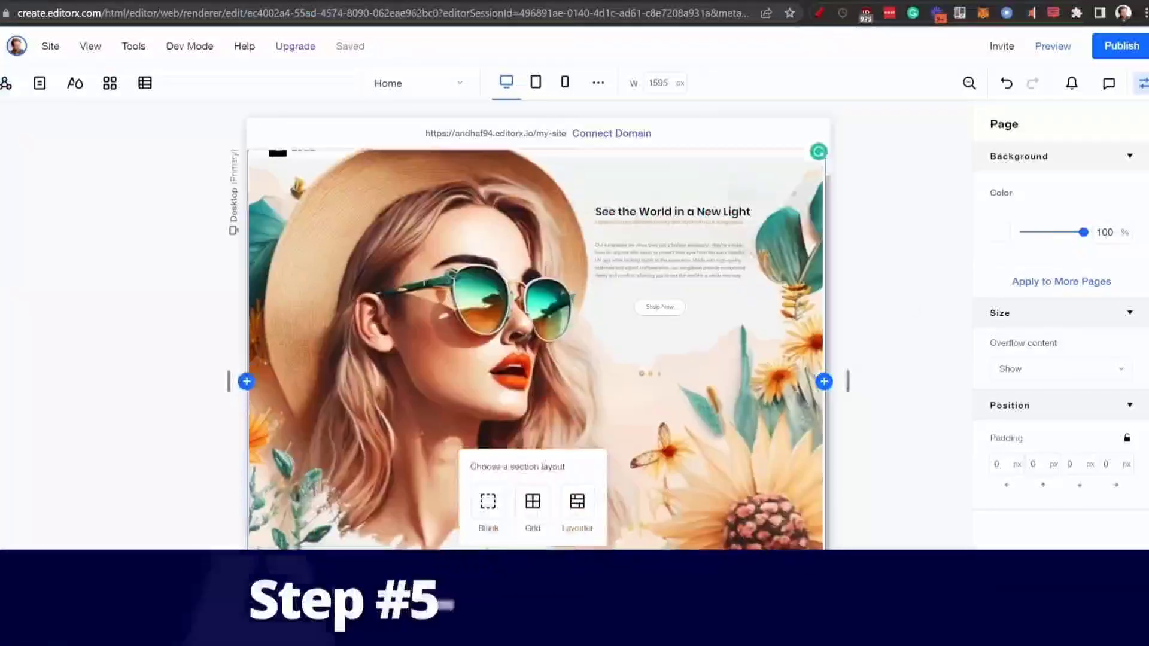
Add a blank section below the hero section
click(533, 502)
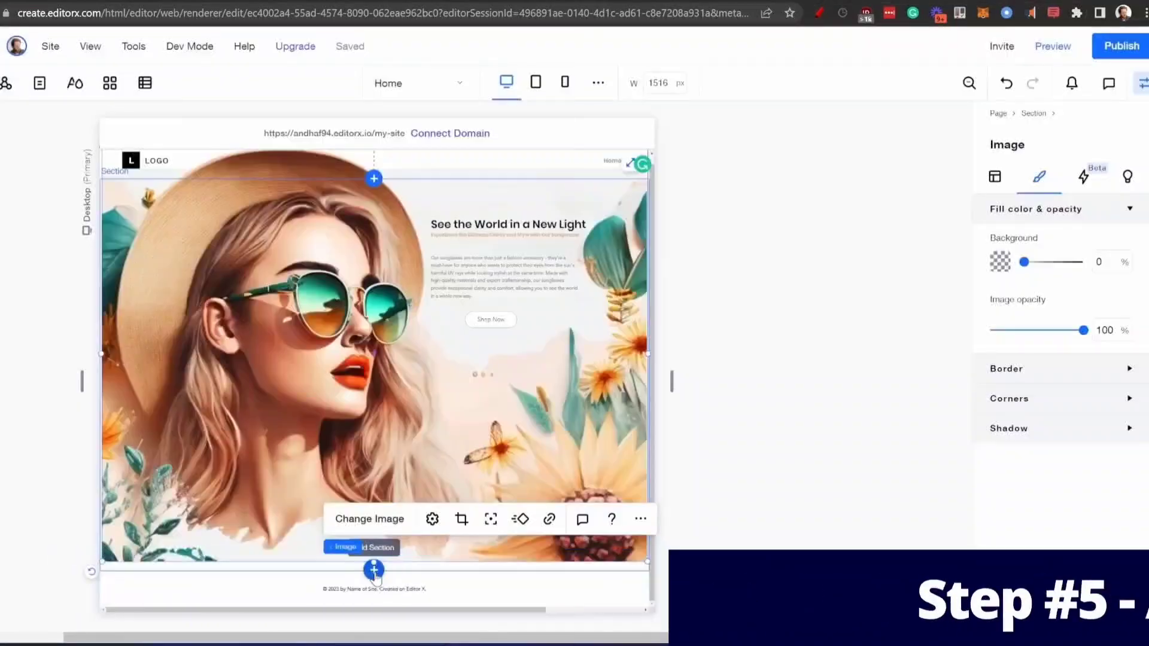
click(373, 569)
click(371, 503)
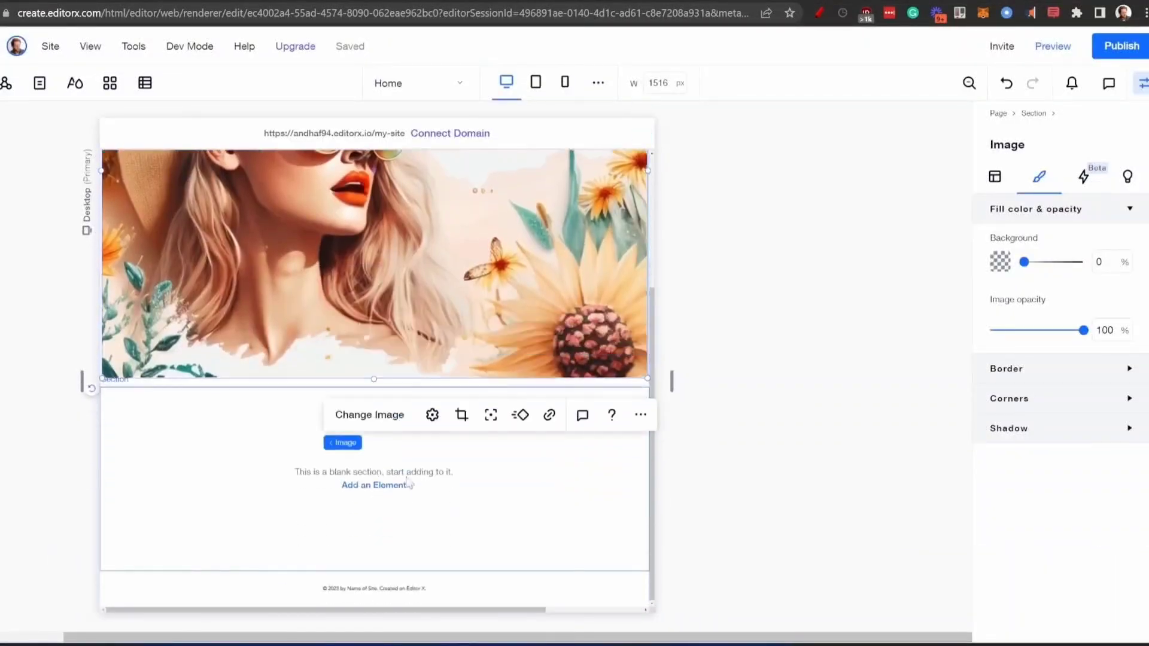
click(535, 287)
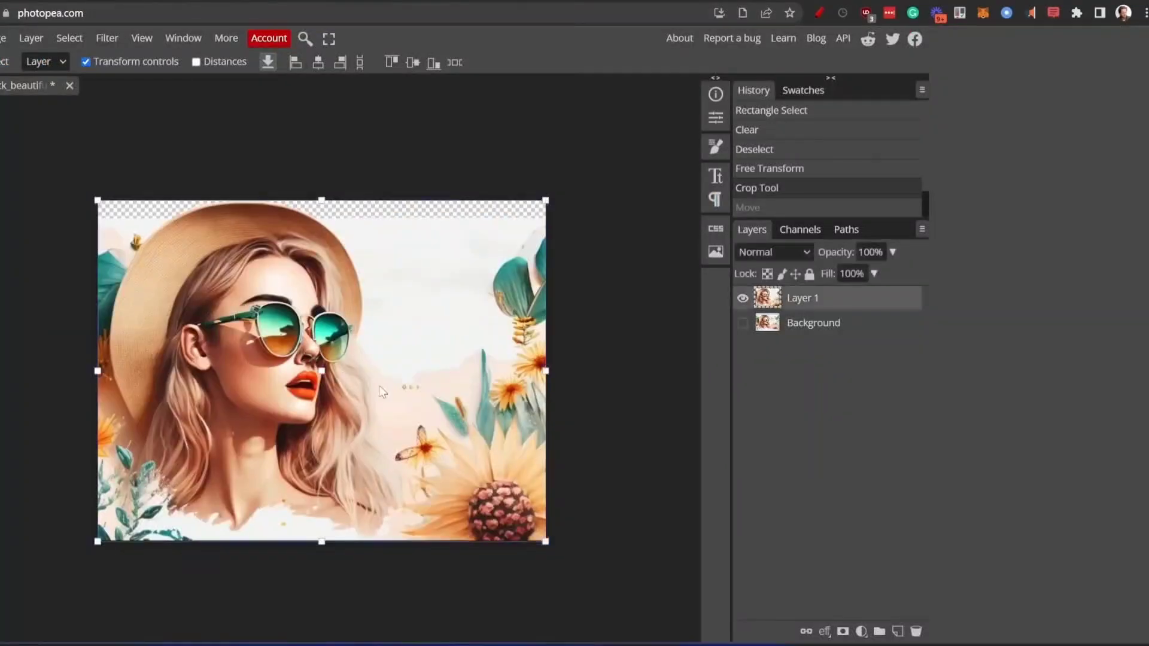
In Photopea, delete the hero image's Layer 1, then place and scale the design image containing the sunglasses product row
key(Delete)
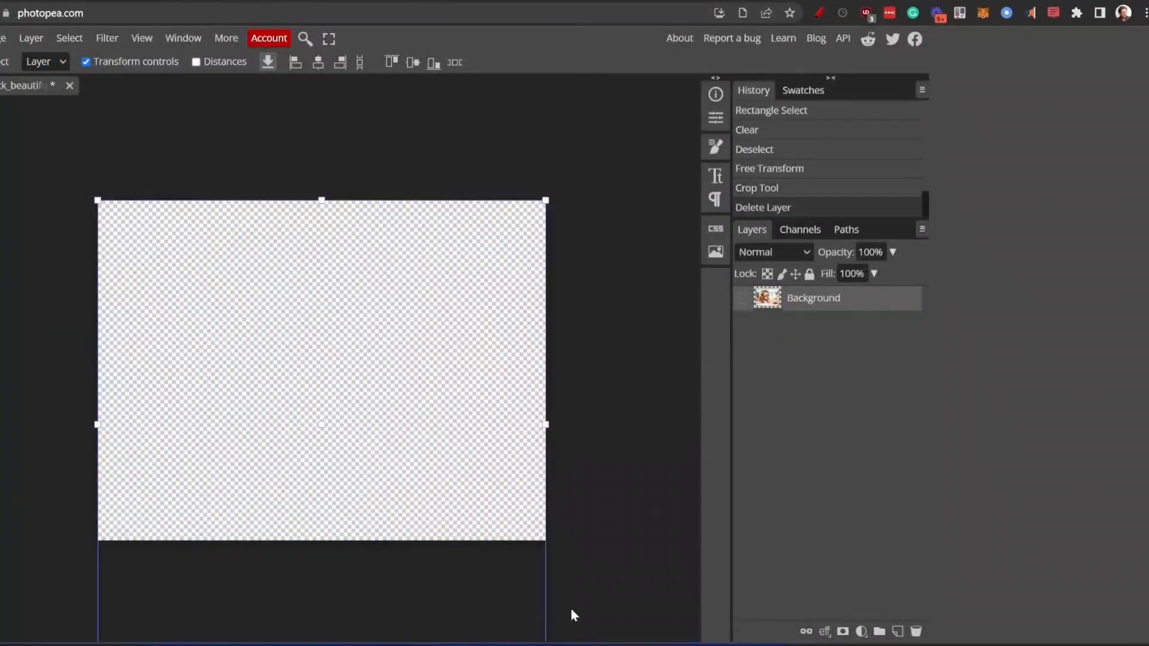
click(579, 628)
drag(919, 644, 339, 406)
key(Return)
Select a rectangle of about 369 × 169 px around the upper sunglasses, copy it to its own layer and hide the placed image
drag(0, 509, 533, 263)
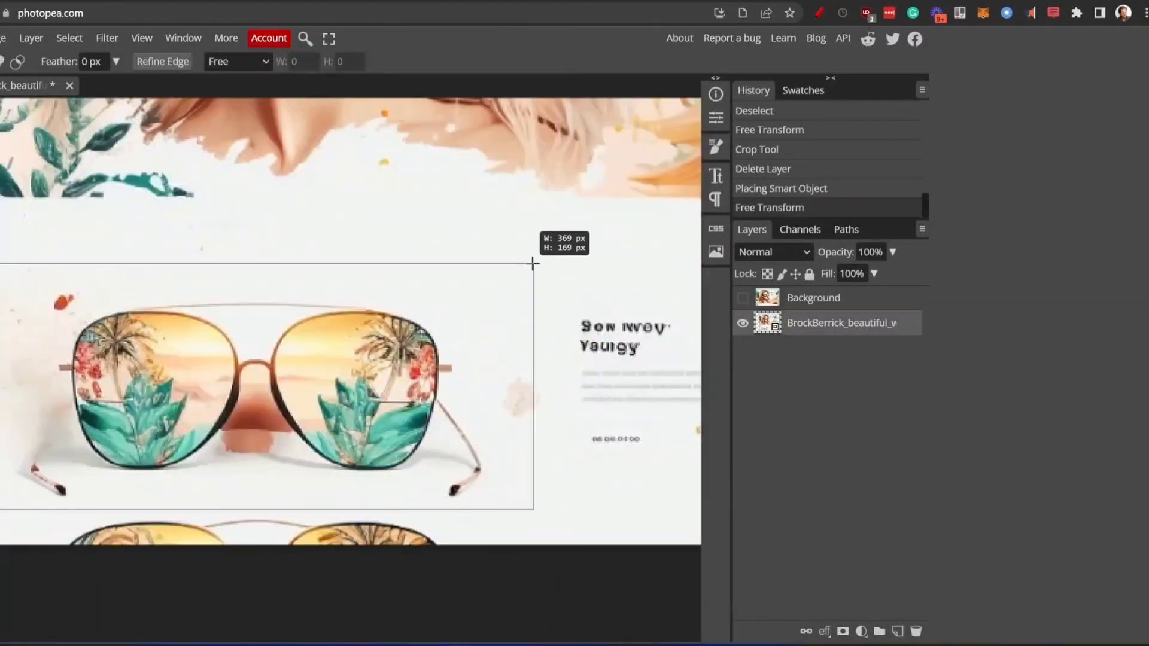
key(ctrl+j)
click(742, 348)
Crop the canvas to the sunglasses cutout and export it as a PNG
key(z)
drag(536, 334, 467, 333)
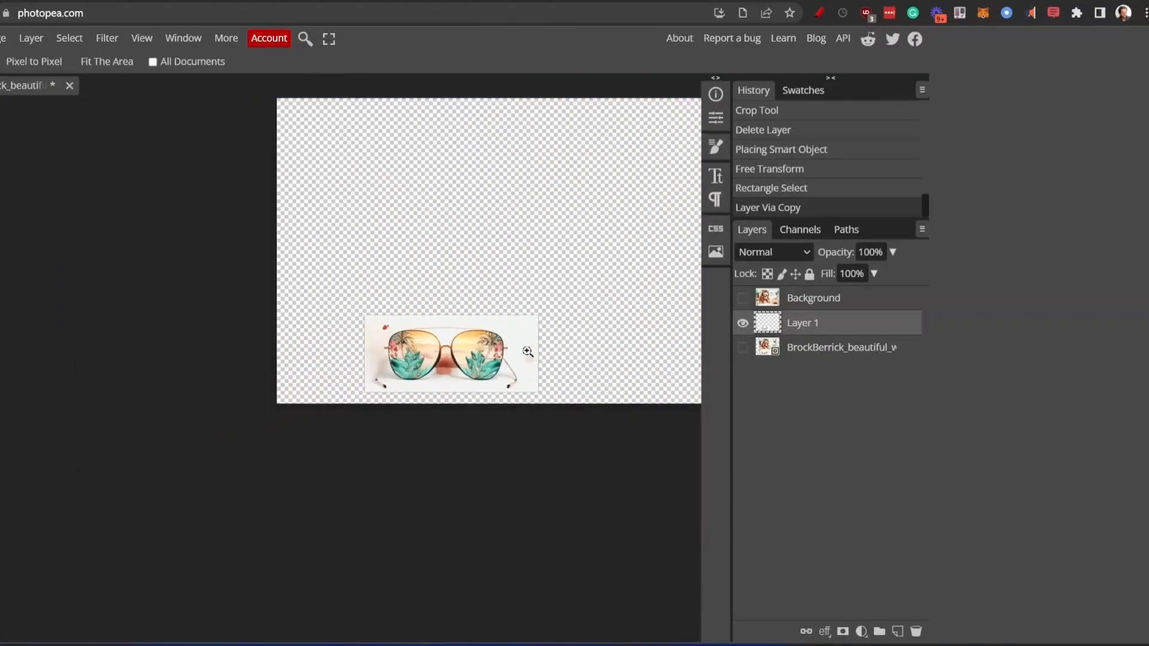
key(c)
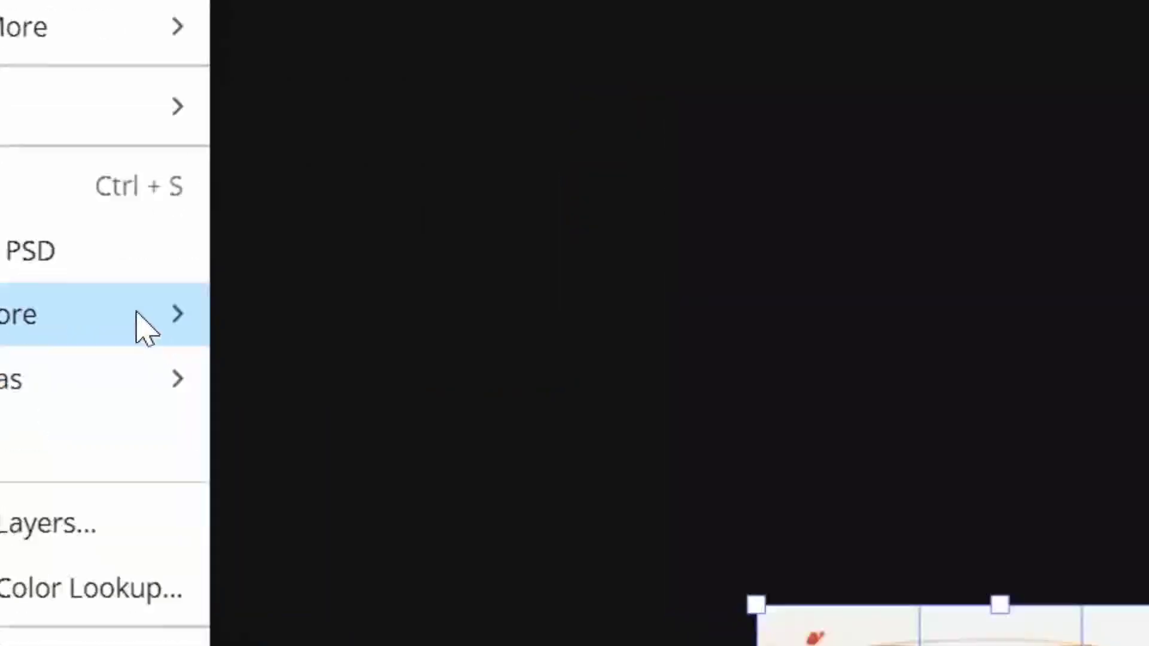
mouse_move(103, 269)
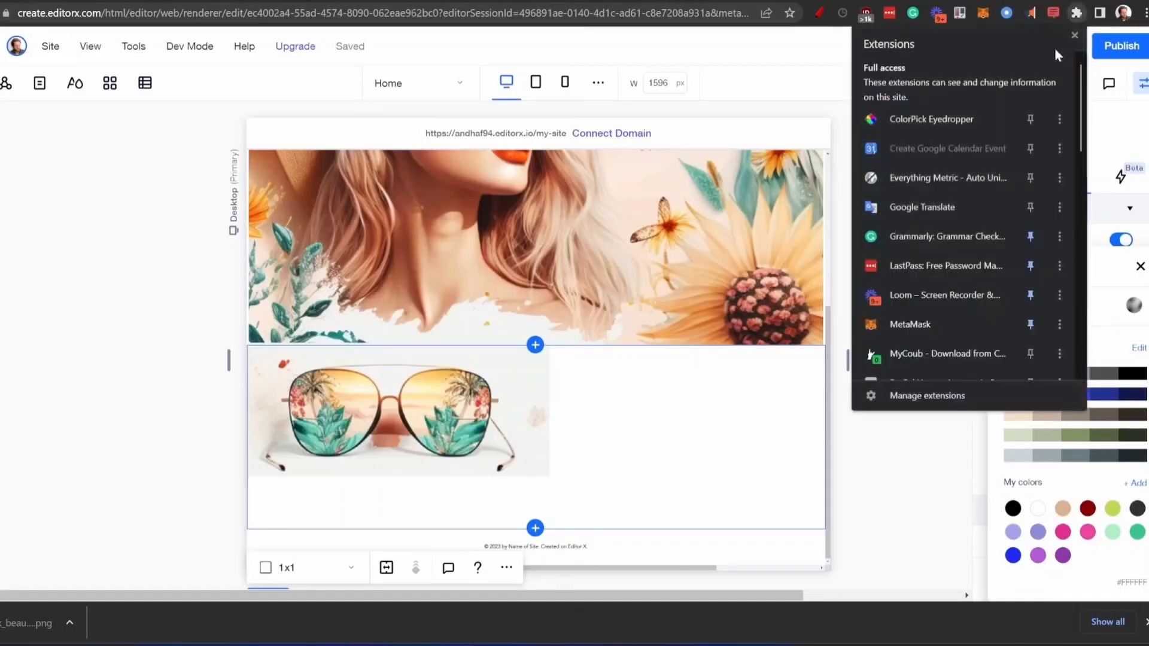
In Editor X, sample the light backdrop color of the design images with the ColorPick Eyedropper extension
click(898, 48)
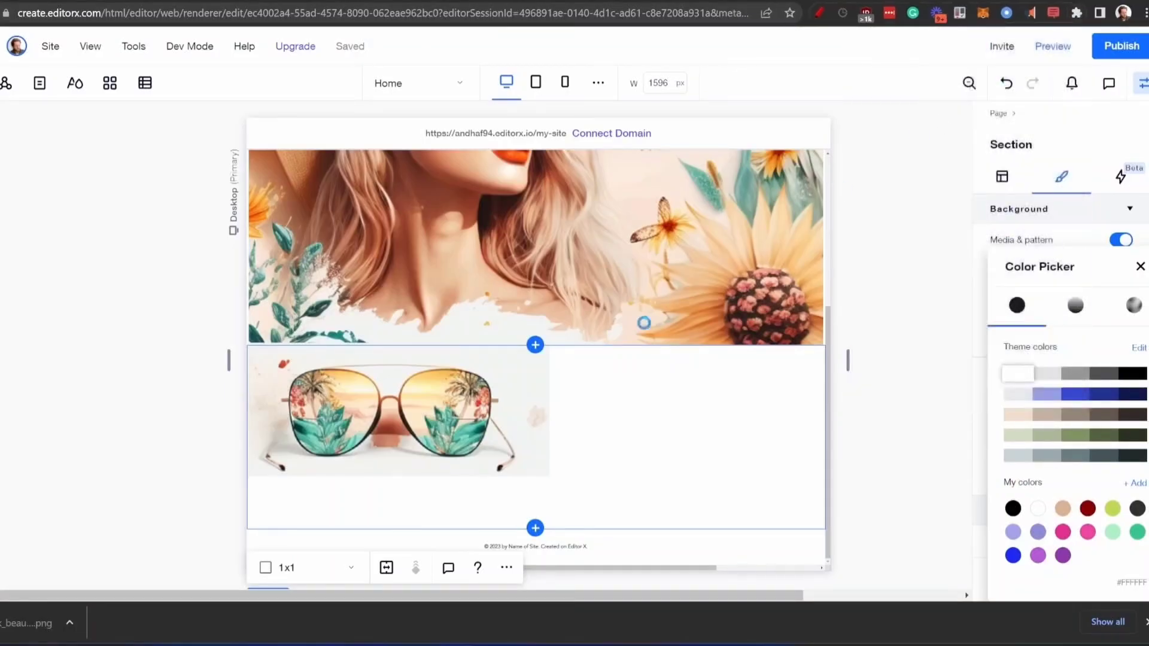
click(532, 351)
click(684, 340)
Apply the sampled hex value as a custom background color for the sunglasses section
click(1134, 482)
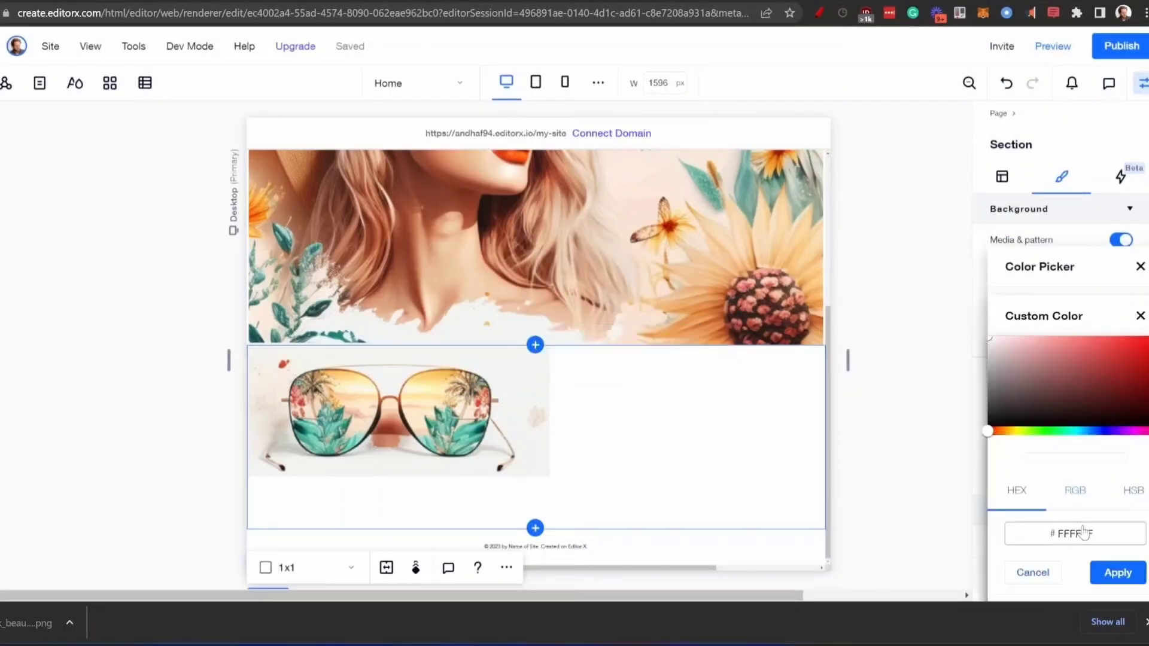
double_click(1082, 534)
key(ctrl+v)
click(1118, 574)
click(1140, 267)
Duplicate the hero title, tagline and paragraph together by copying and pasting them
scroll(652, 240, up, 3)
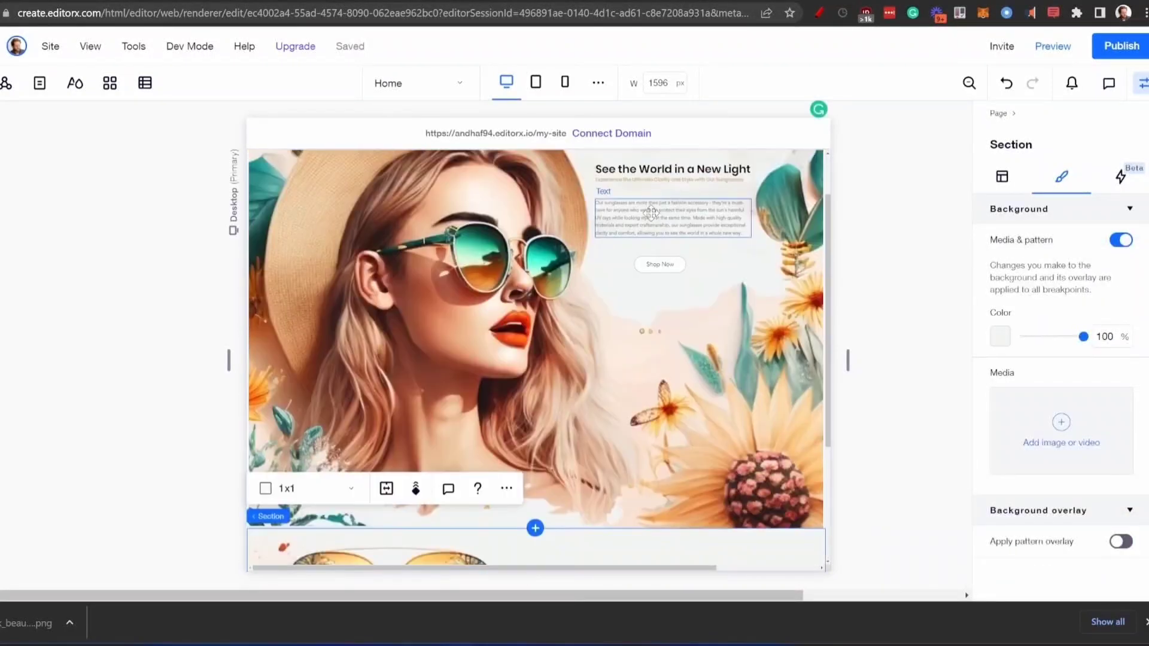
click(651, 216)
shift+click(647, 180)
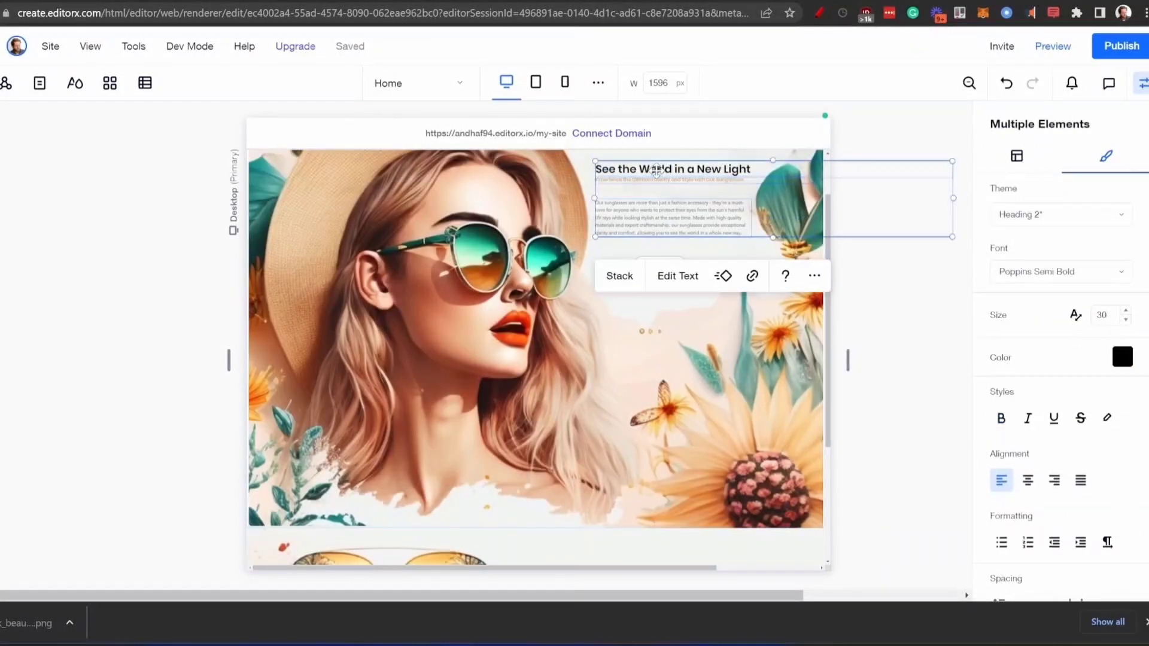
key(ctrl+c)
key(ctrl+v)
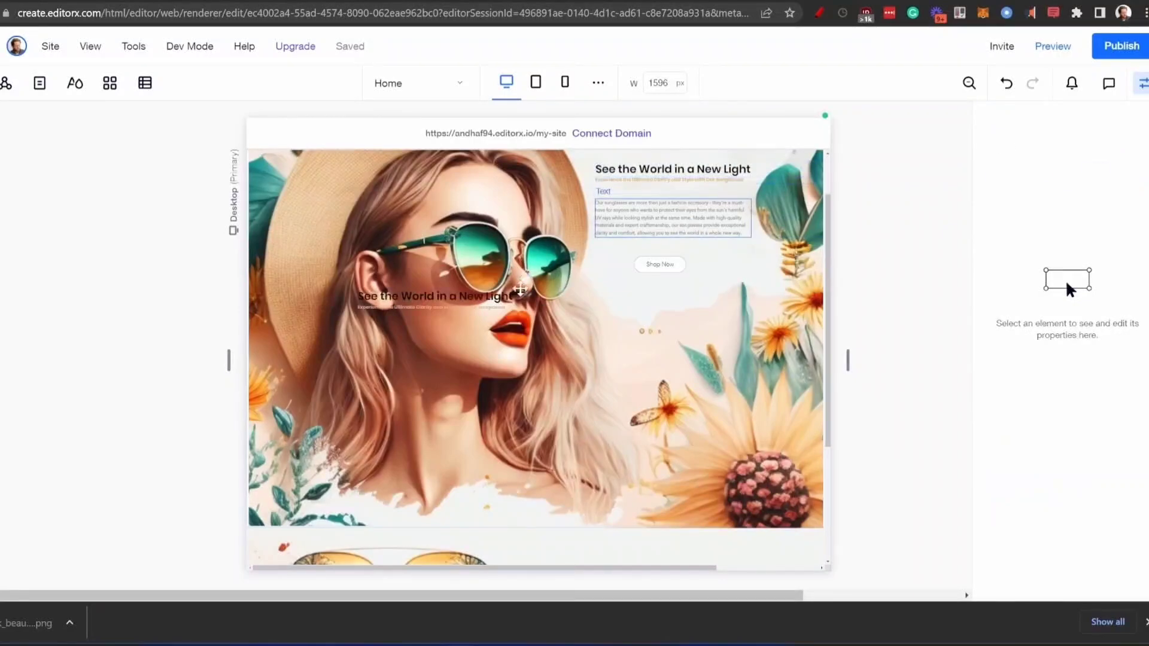
Move the copied title, tagline and paragraph down into the second section, to the right of the sunglasses image
drag(476, 300, 659, 524)
scroll(637, 433, down, 2)
drag(648, 401, 654, 478)
scroll(658, 476, up, 1)
scroll(635, 431, down, 2)
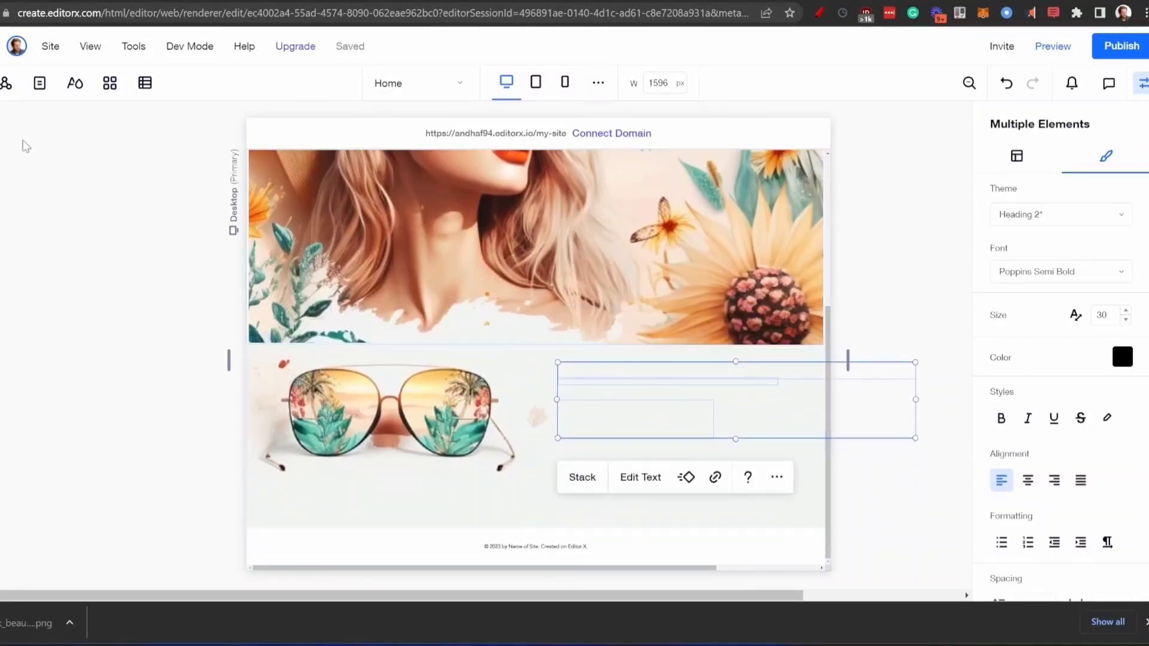
Try to bring the copied title, tagline and paragraph to the front from the page's layer list
click(77, 123)
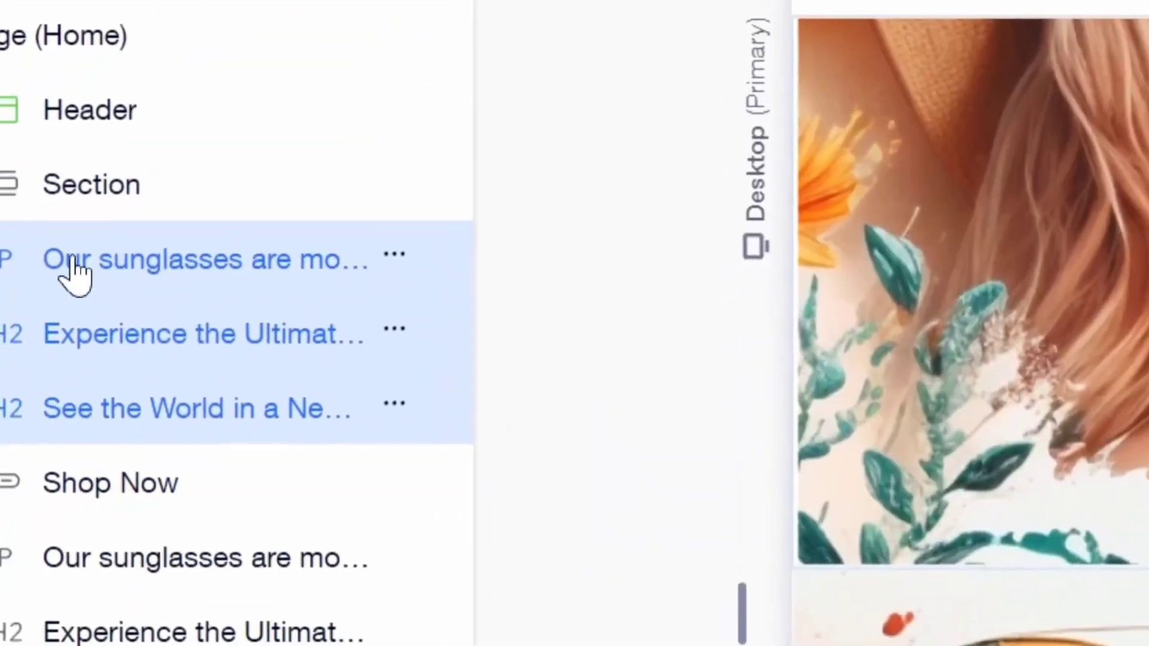
right_click(82, 256)
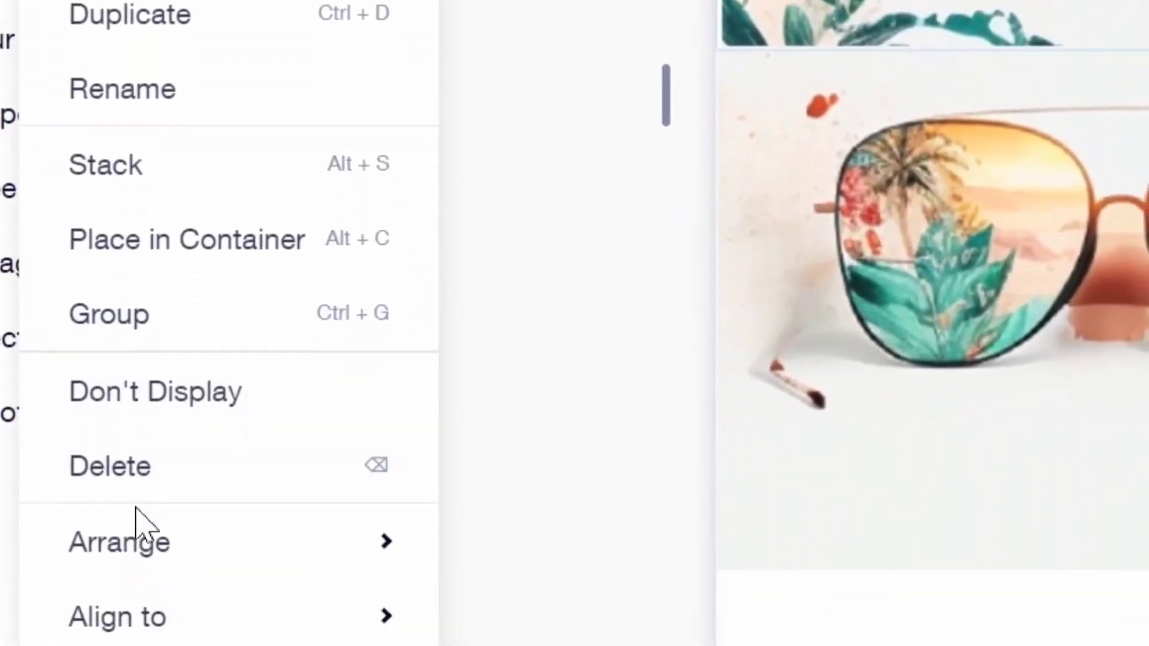
mouse_move(139, 509)
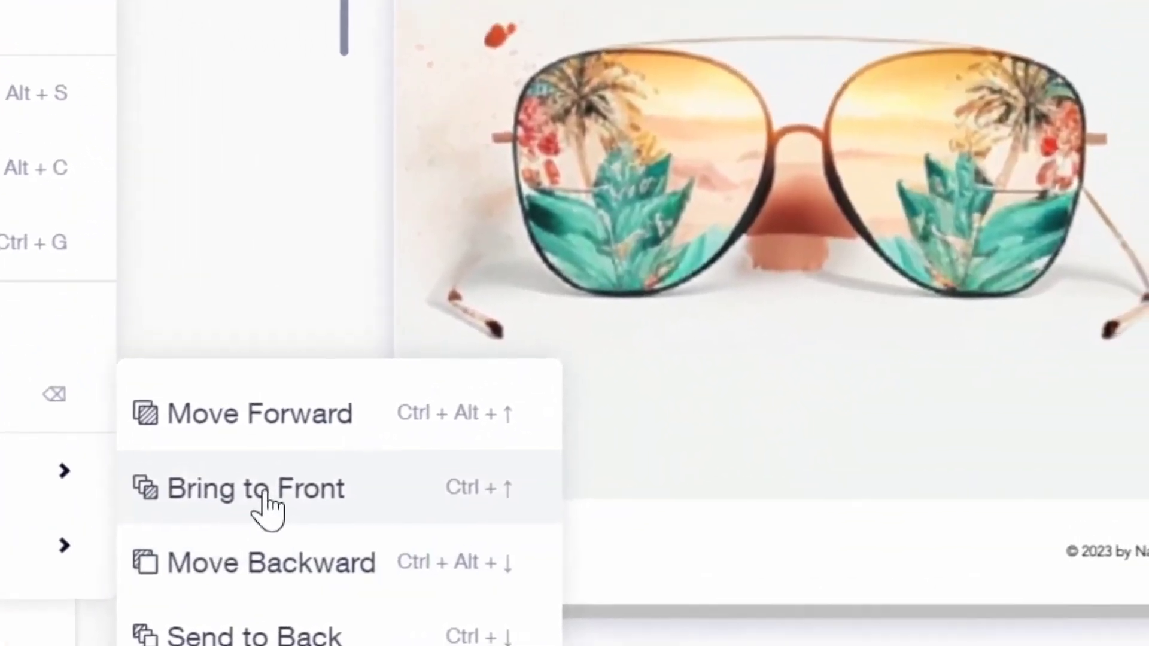
click(578, 496)
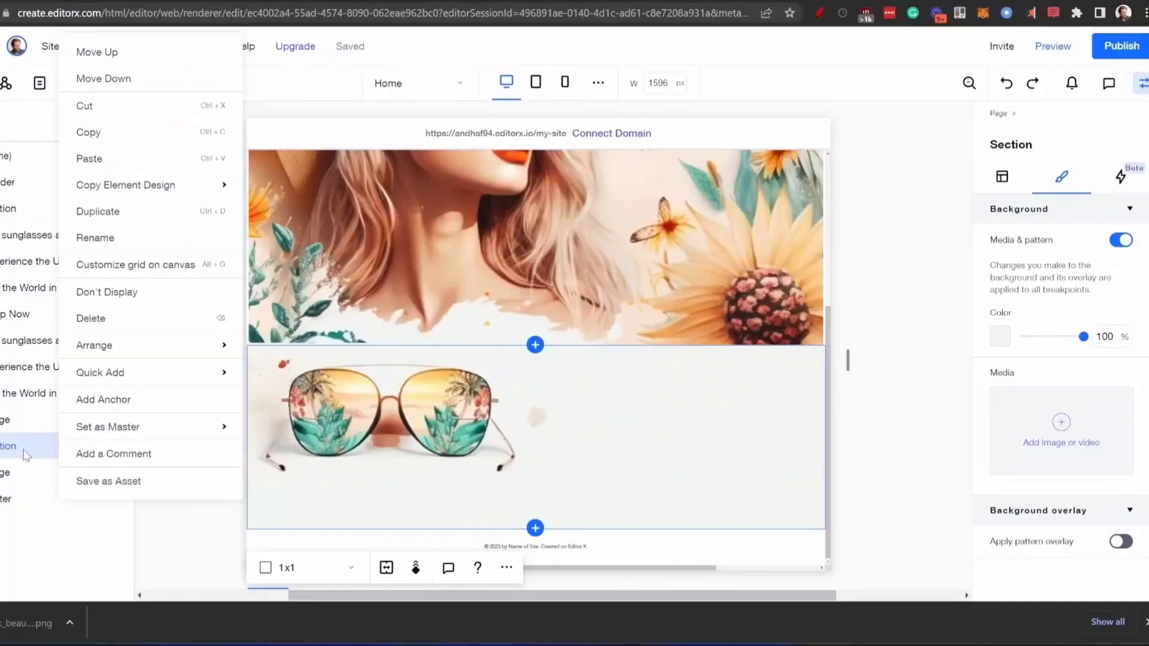
Send the sunglasses section to the back of the layer order, behind the copied texts
mouse_move(175, 354)
click(316, 432)
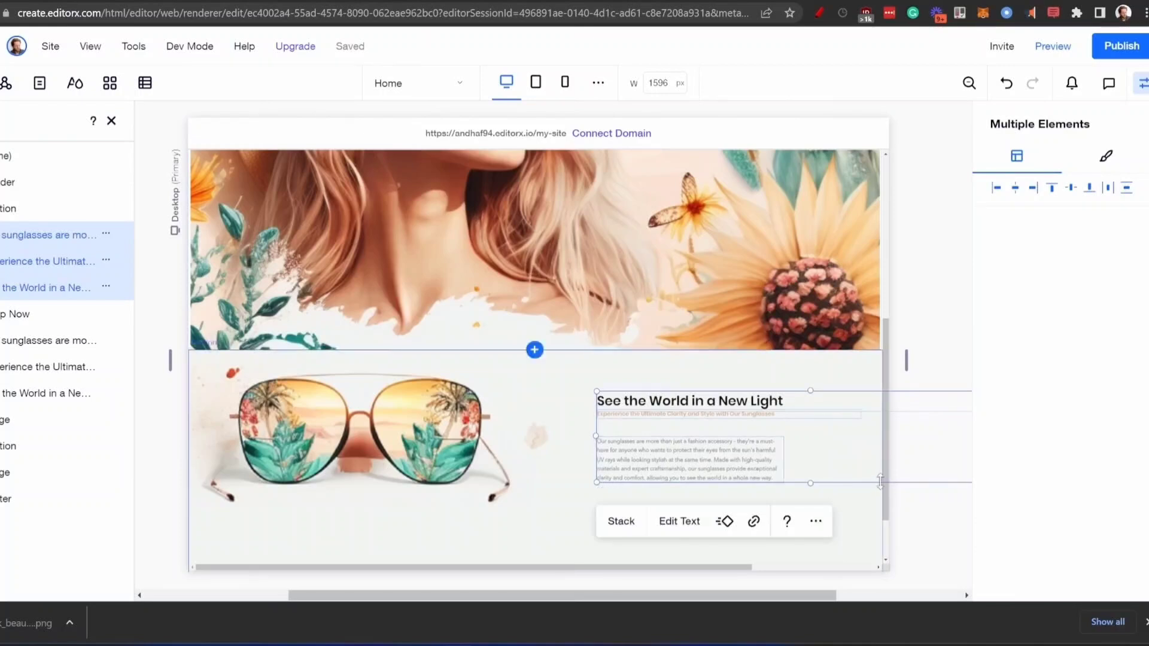
click(925, 498)
drag(886, 238, 890, 391)
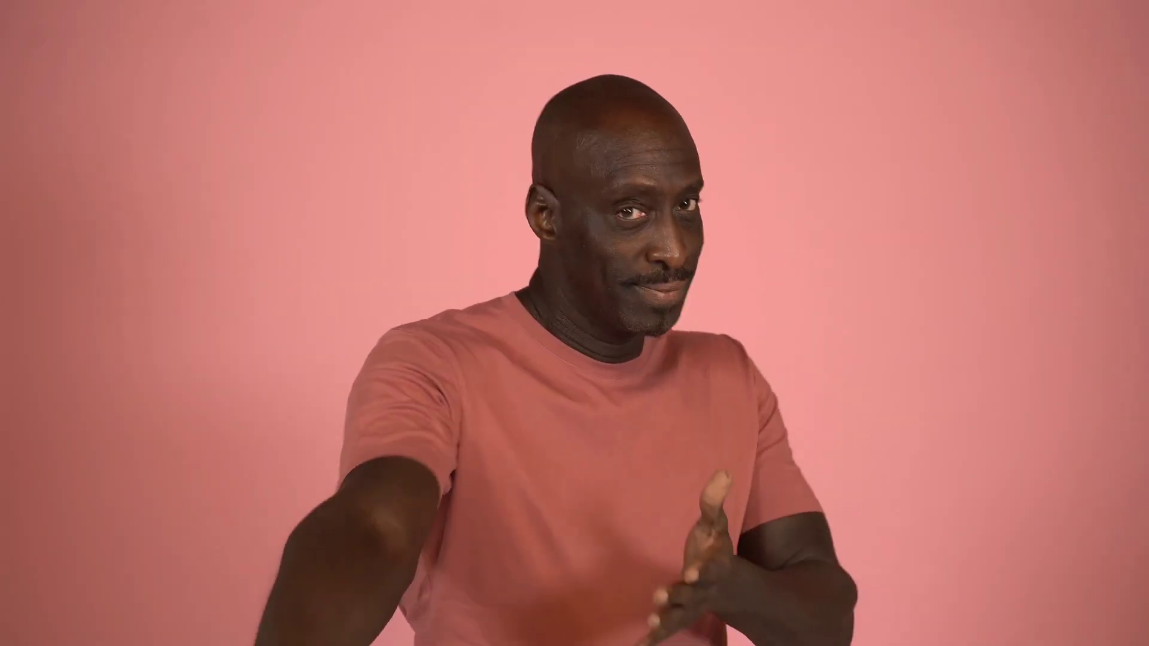